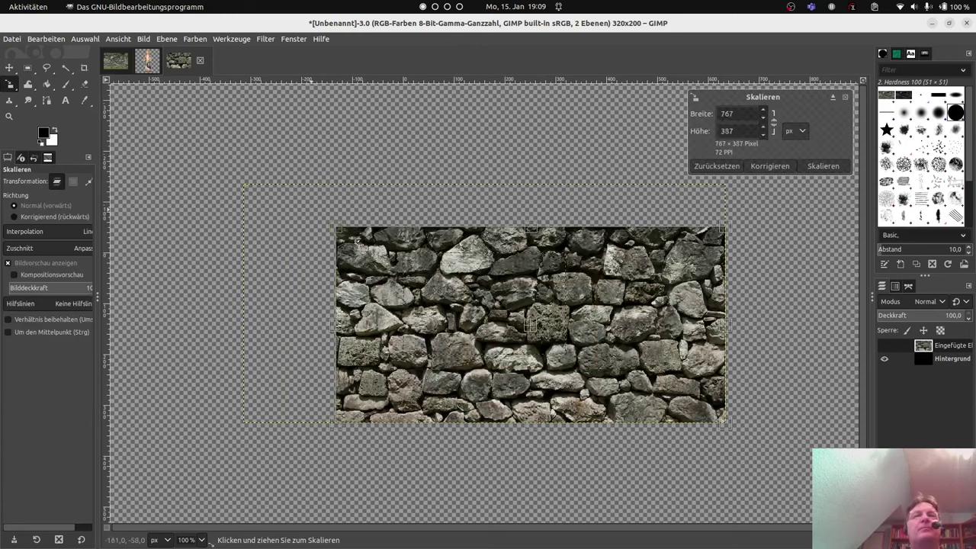
Scale the stone wall layer down to 409 × 215 px so that it covers the canvas
left_click_drag(728, 422, 599, 377)
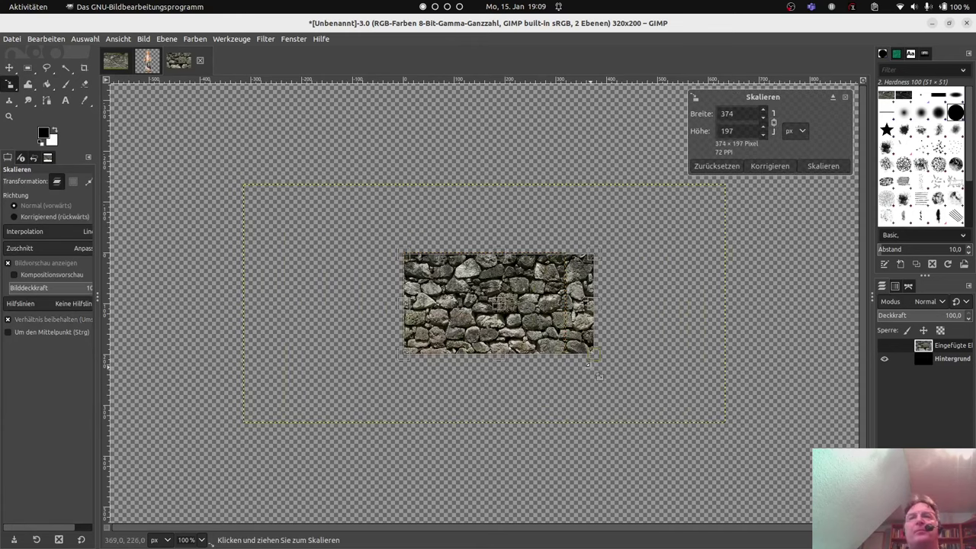
mouse_move(592, 313)
left_mouse_down()
mouse_move(578, 305)
mouse_move(610, 314)
left_mouse_up()
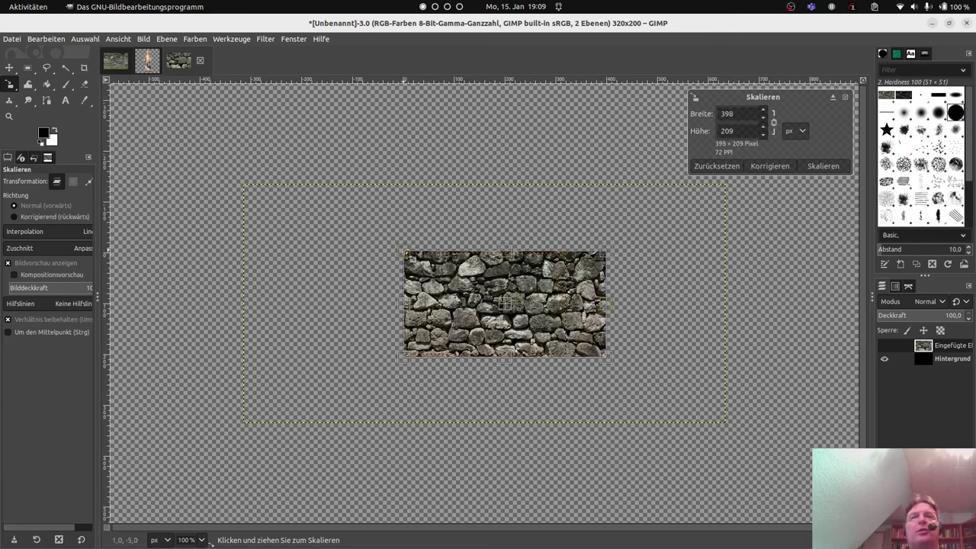
left_click_drag(411, 259, 403, 256)
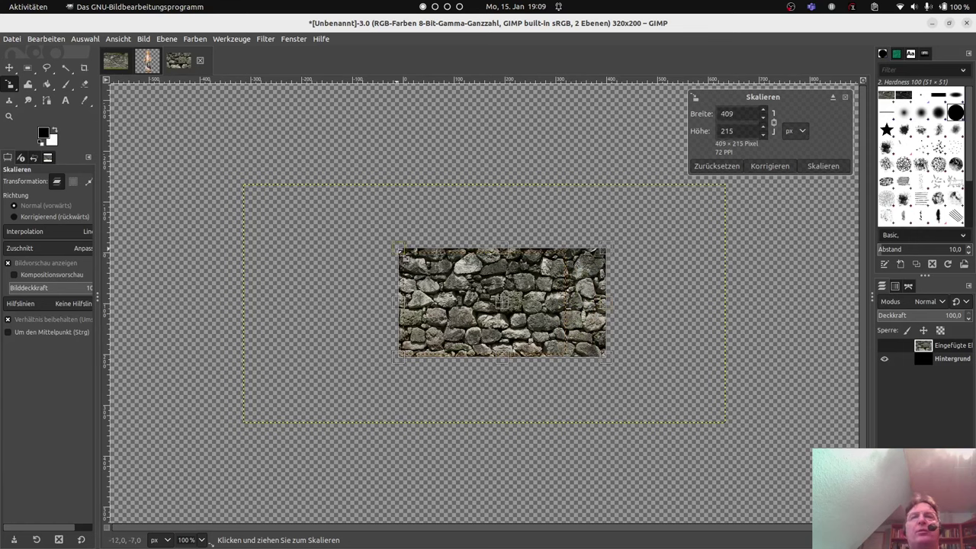
left_click(824, 167)
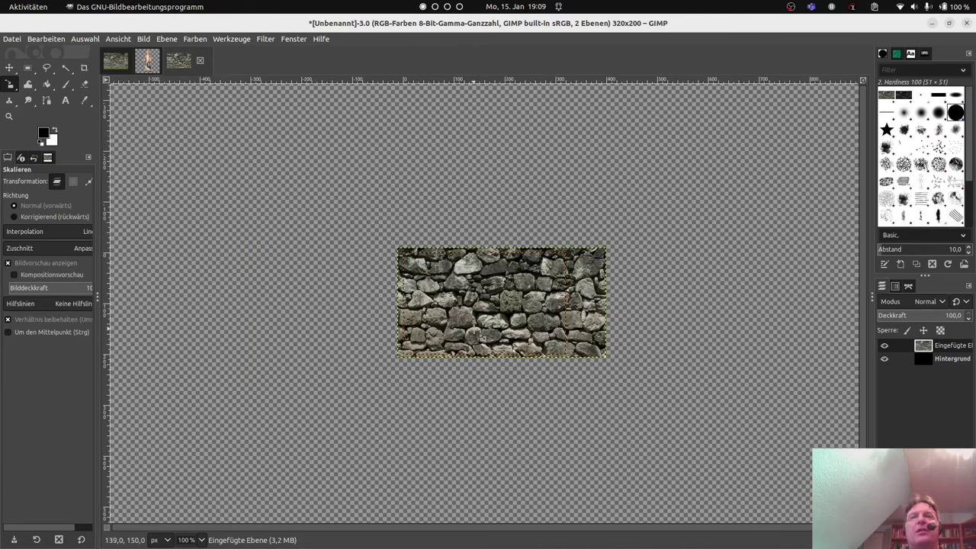
Reduce the saturation of the stone wall layer to a scale of about 0.4
scroll(499, 305, "up", 3, "ctrl")
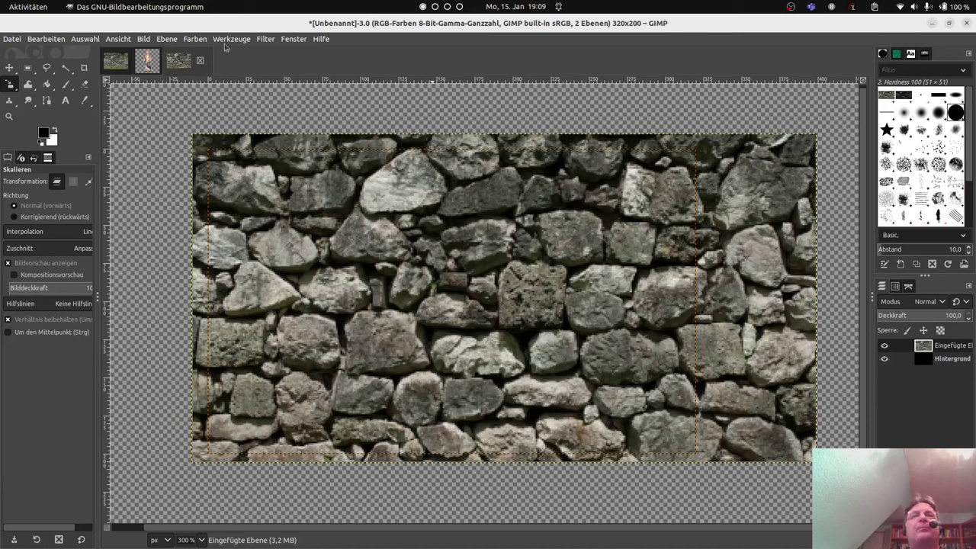
left_click(197, 39)
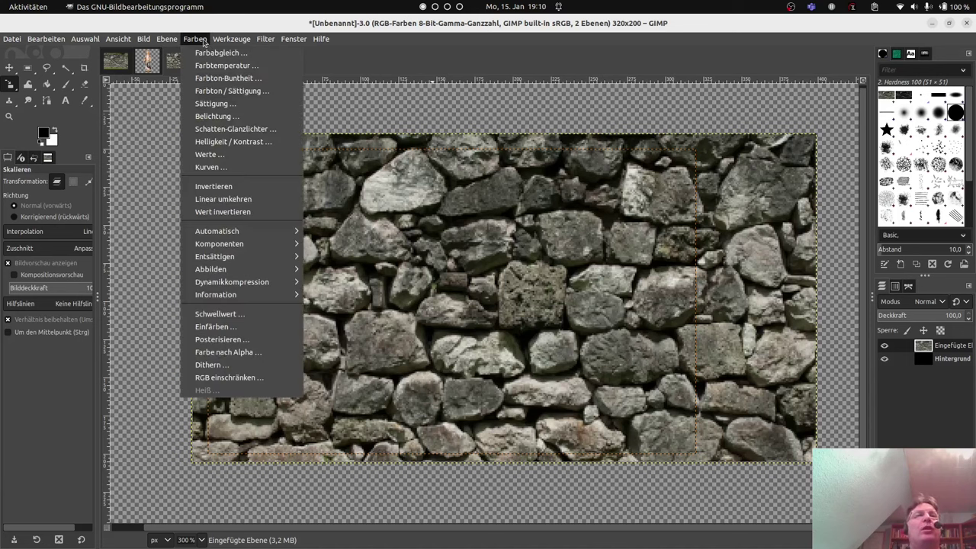
left_click(210, 105)
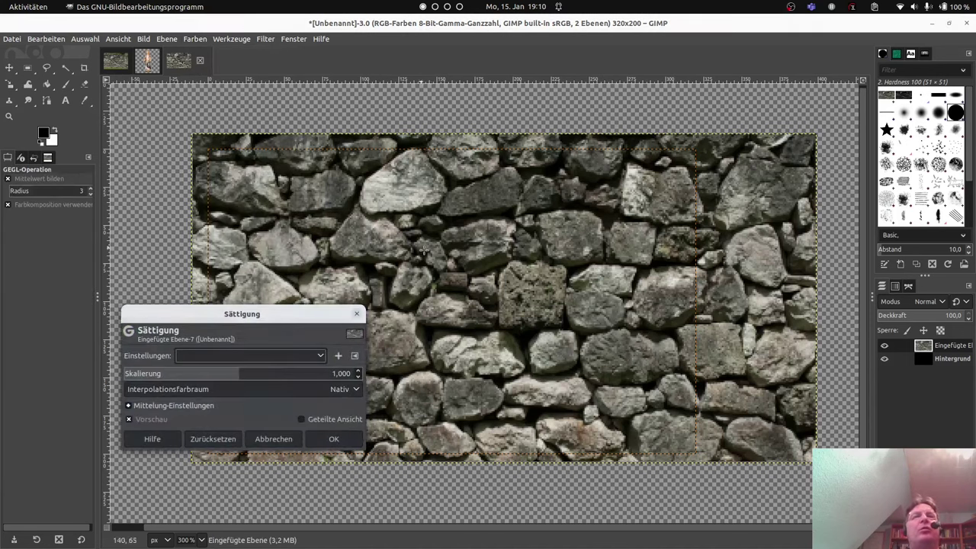
left_click_drag(250, 326, 192, 333)
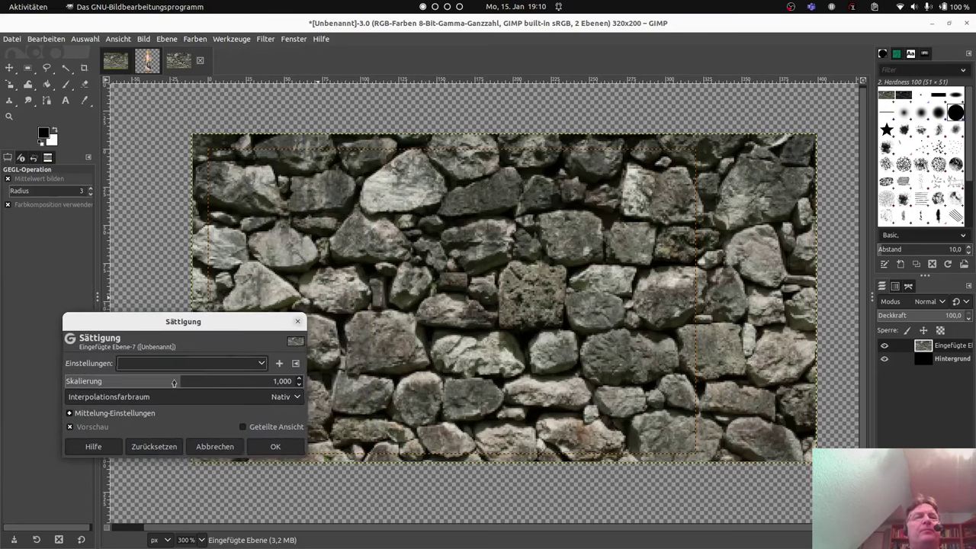
left_click_drag(180, 381, 104, 385)
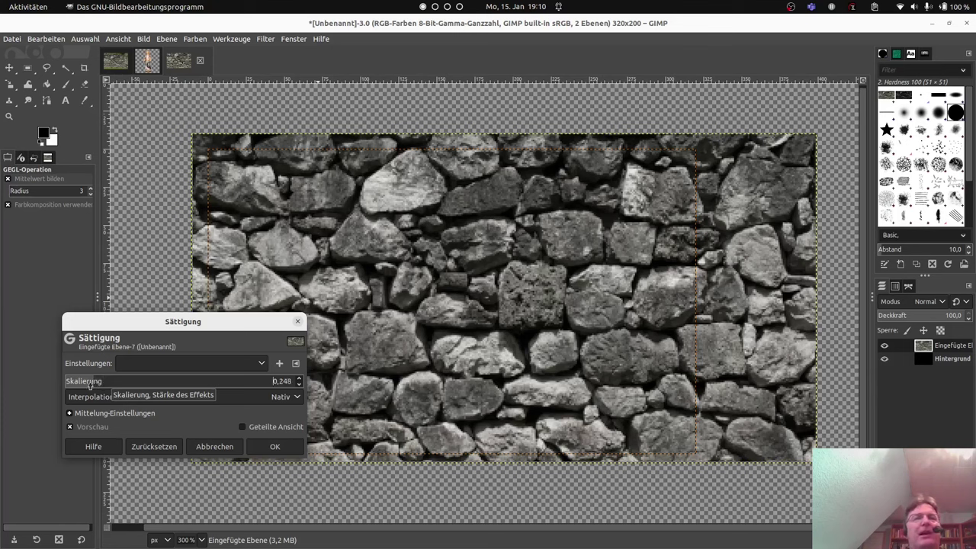
left_click_drag(89, 385, 326, 386)
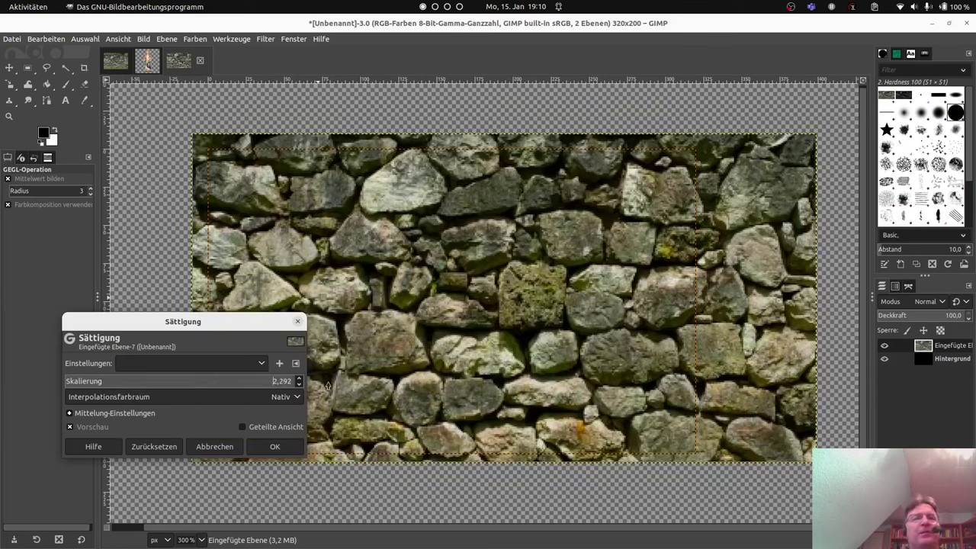
left_click_drag(291, 385, 124, 382)
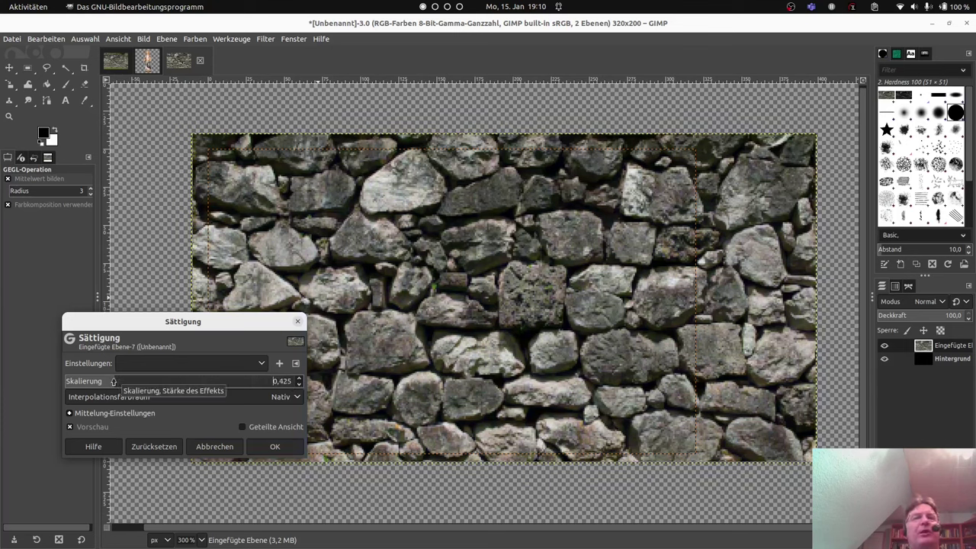
left_click(272, 447)
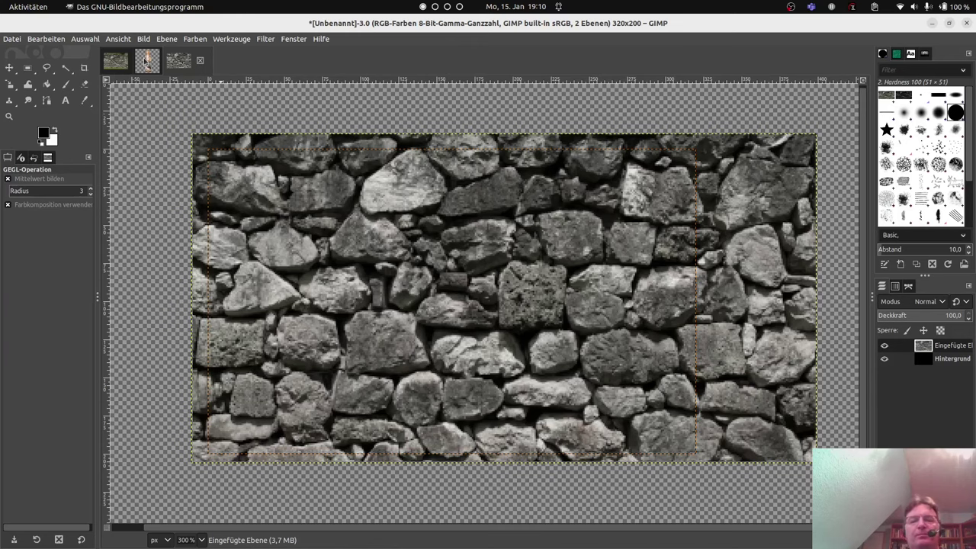
Copy the statue from the 51s7CrB9JeL image using a rectangular selection of about 815 × 1108 px around it
left_click(147, 61)
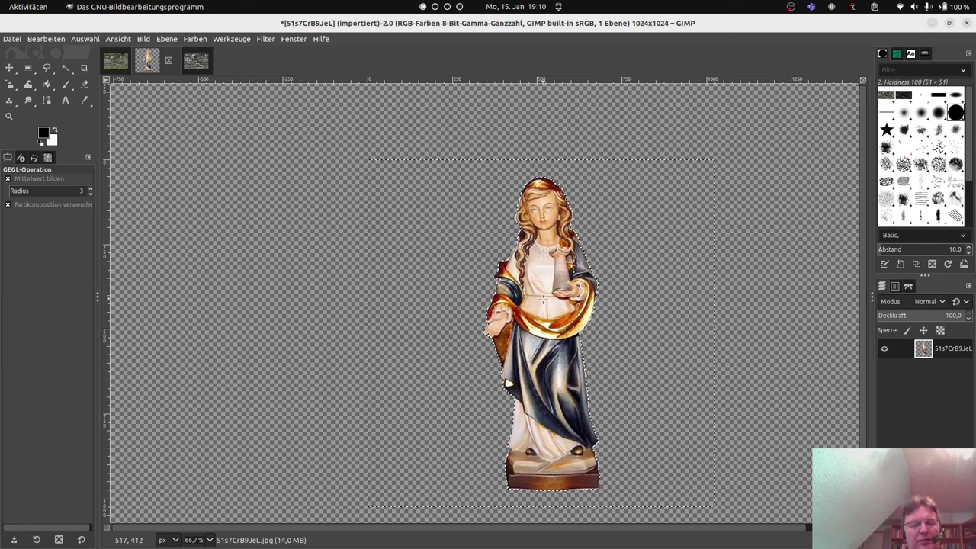
key("ctrl+c")
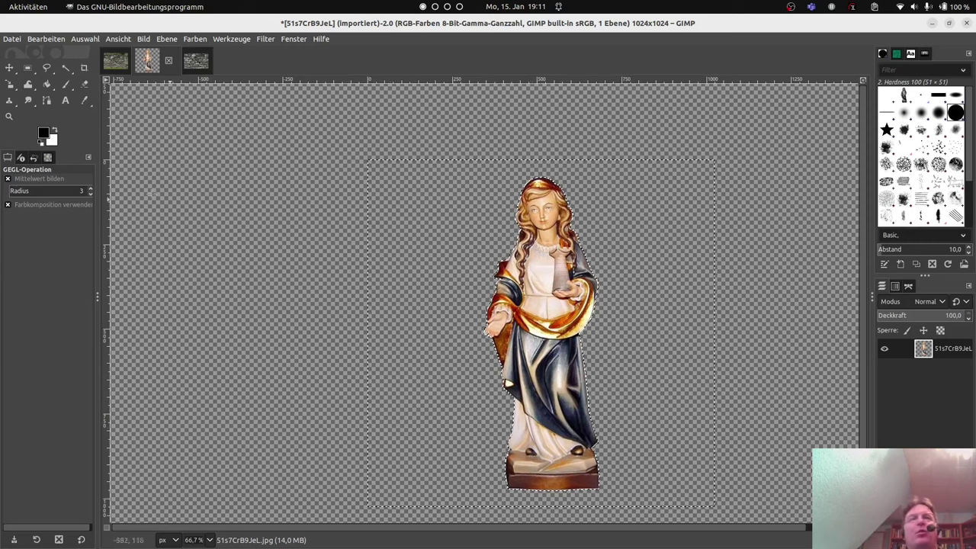
left_click(28, 67)
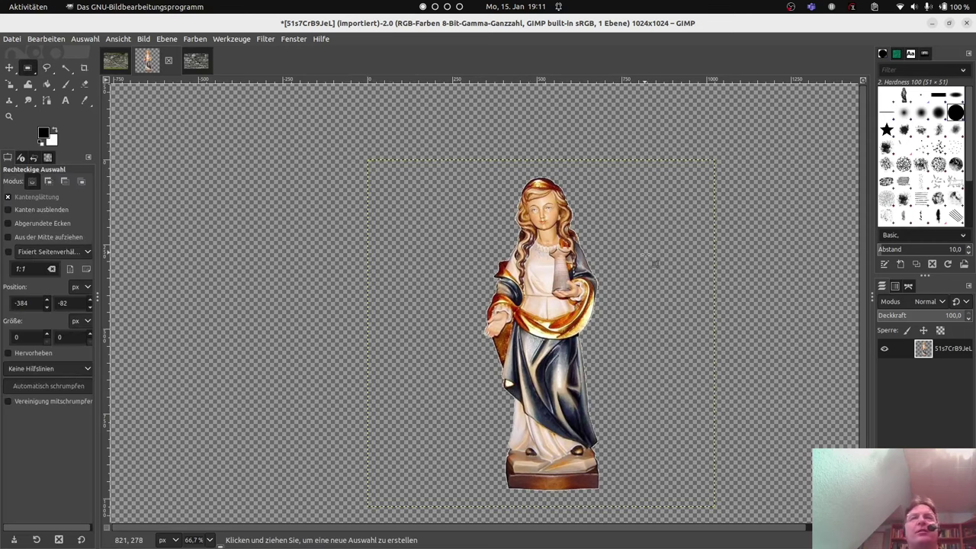
left_click_drag(410, 141, 684, 499)
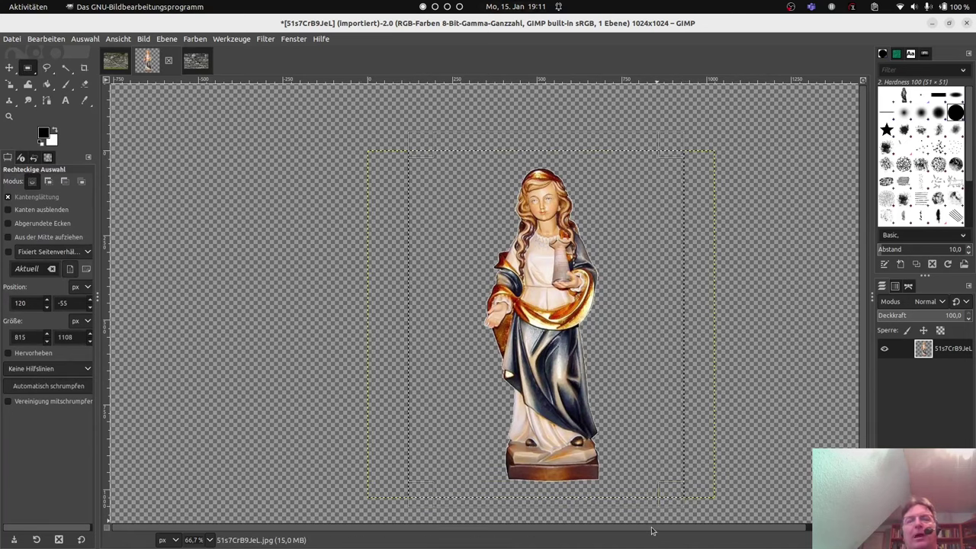
key("ctrl")
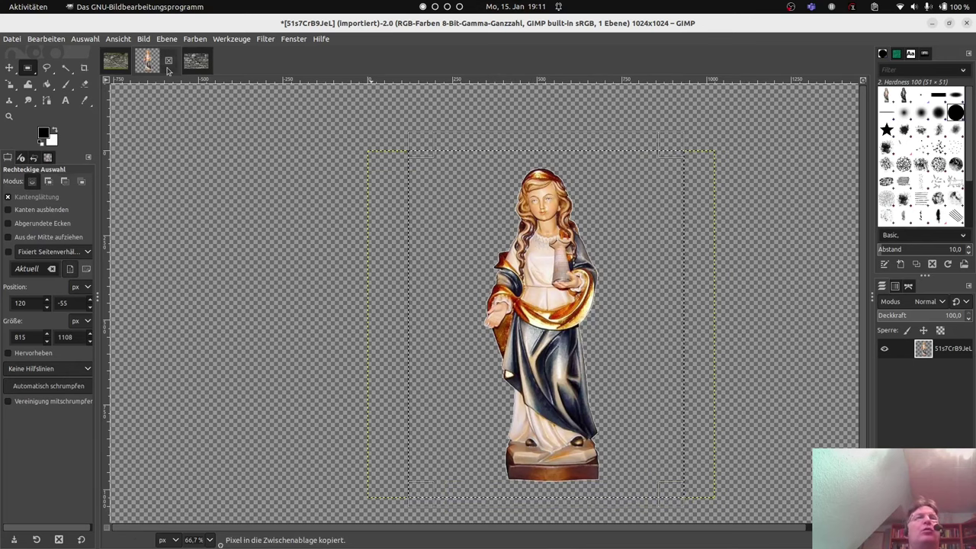
Paste the copied statue as a new layer into the 320x200 stone wall image
left_click(196, 60)
left_click(59, 39)
mouse_move(86, 193)
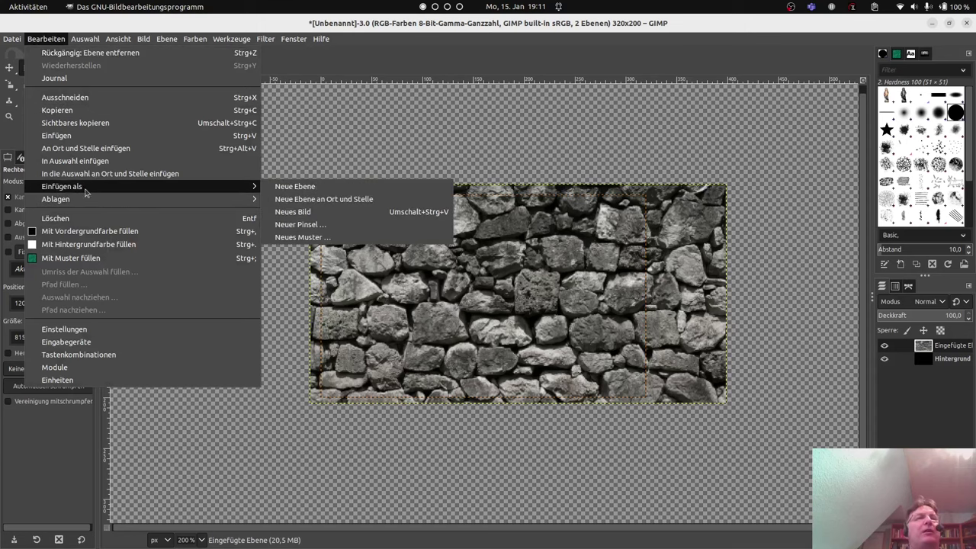
left_click(324, 187)
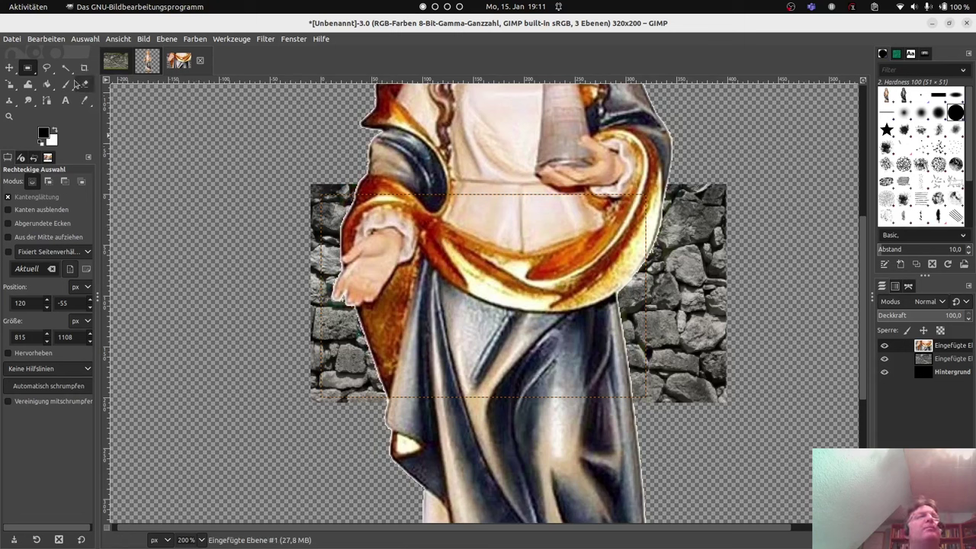
Scale the statue layer to about 233 × 293 px and move it down so the head lies within the wall
left_click(16, 85)
left_click(533, 237)
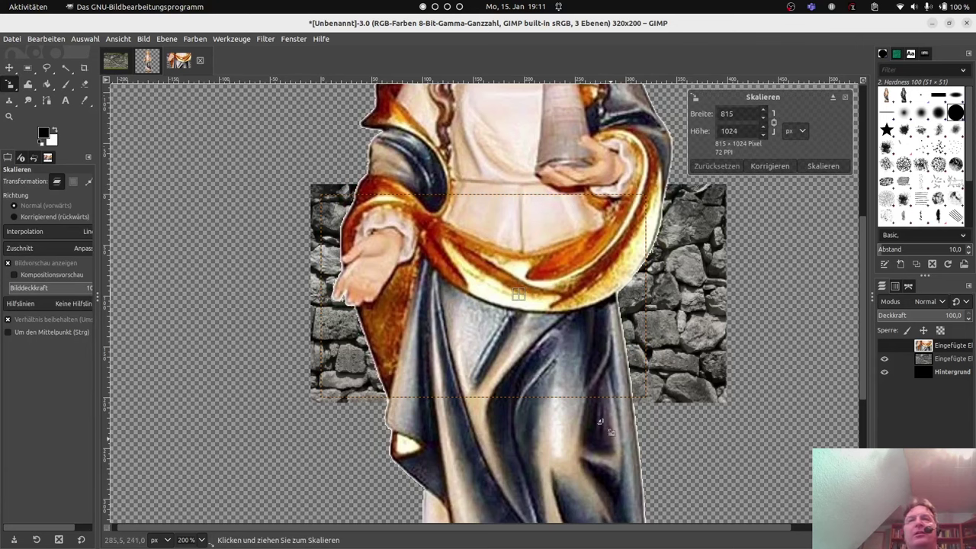
left_click_drag(614, 441, 389, 130)
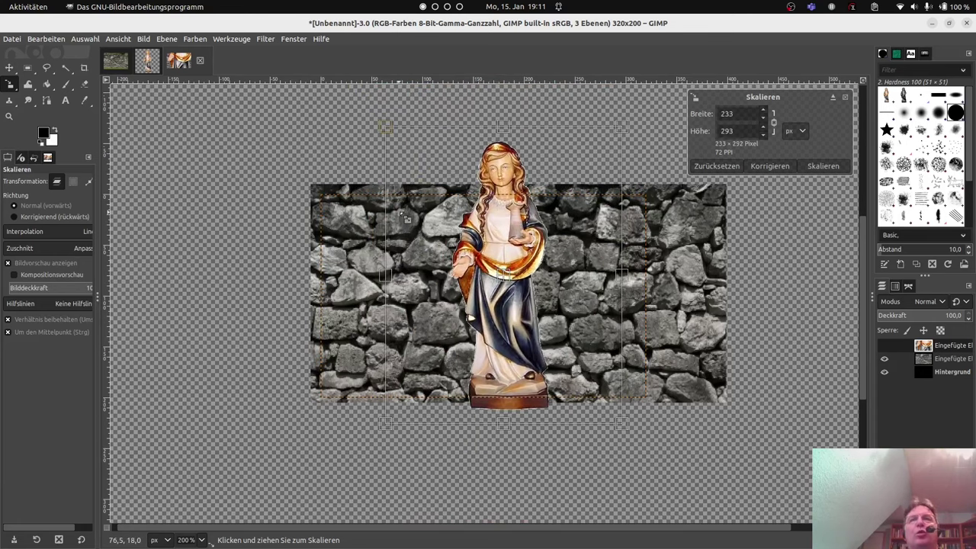
left_click(824, 166)
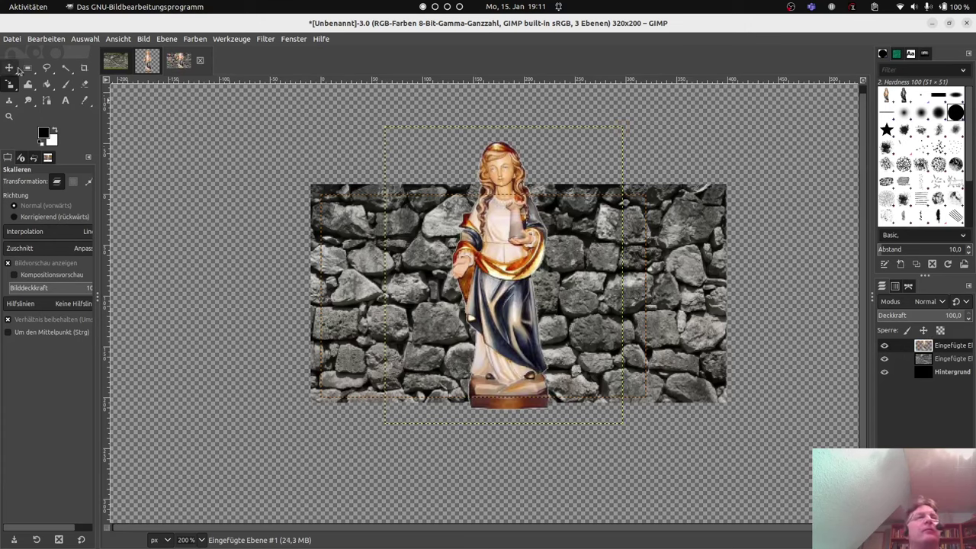
left_click(11, 69)
left_click_drag(496, 229, 510, 271)
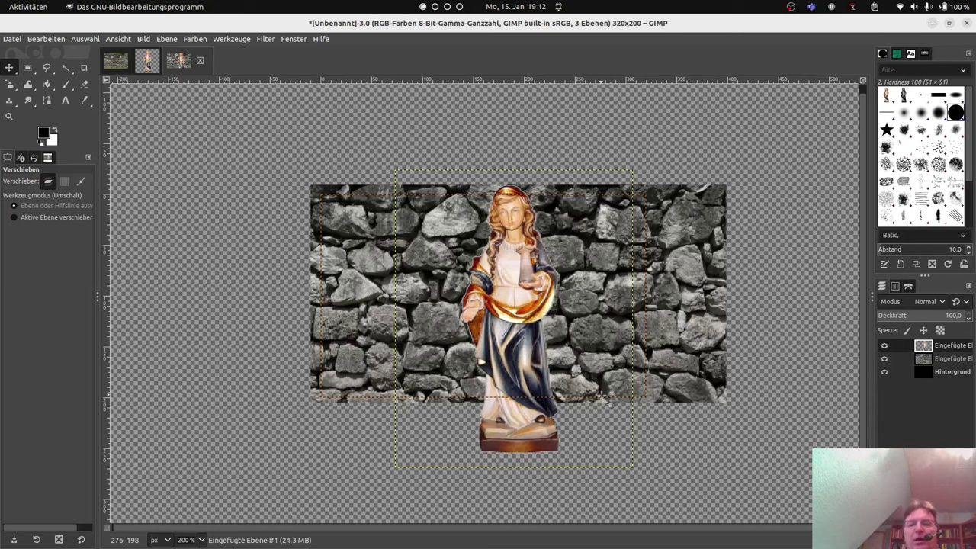
Switch to Chrome, browse the "heilige barbara" image results and open the Wikipedia article on Barbara von Nikomedien
left_click(20, 144)
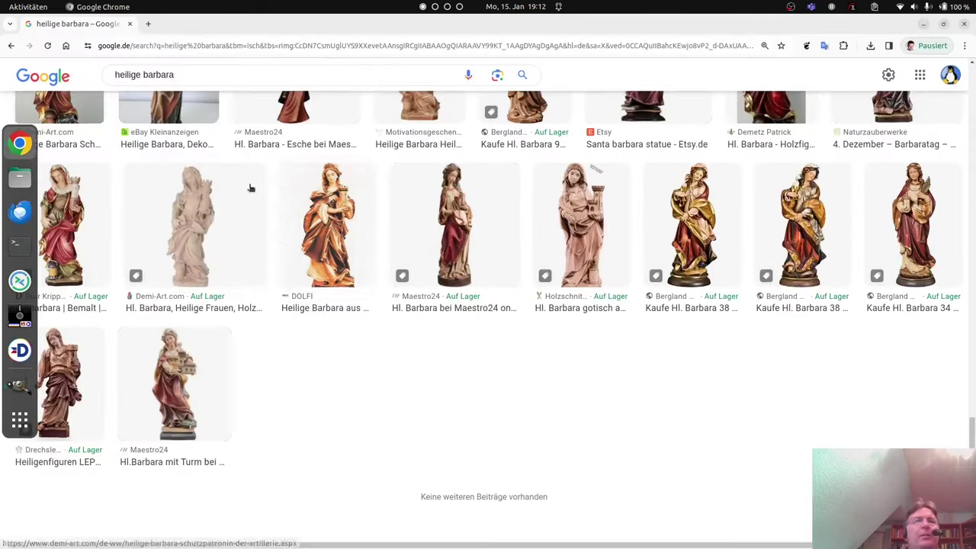
left_click(414, 233)
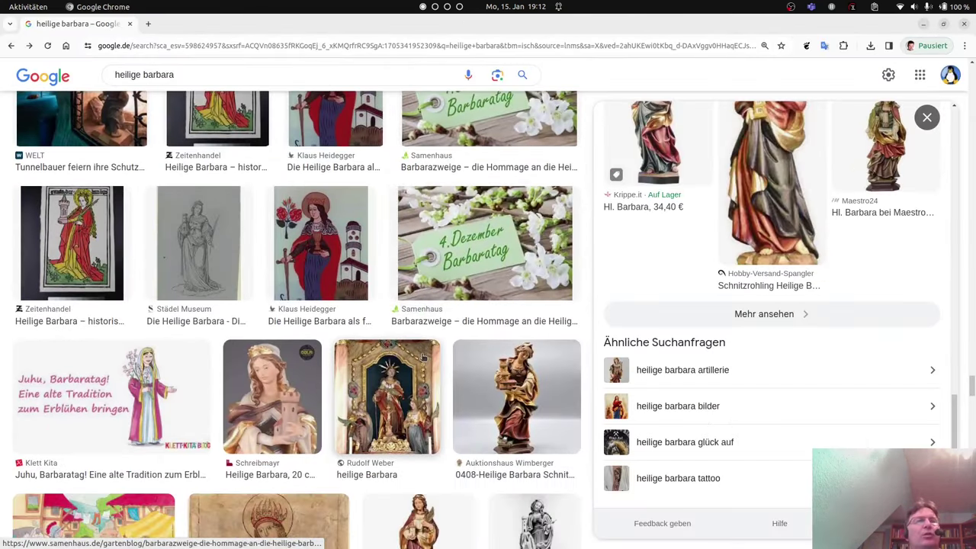
scroll(334, 311, "up", 2)
scroll(334, 311, "up", 1)
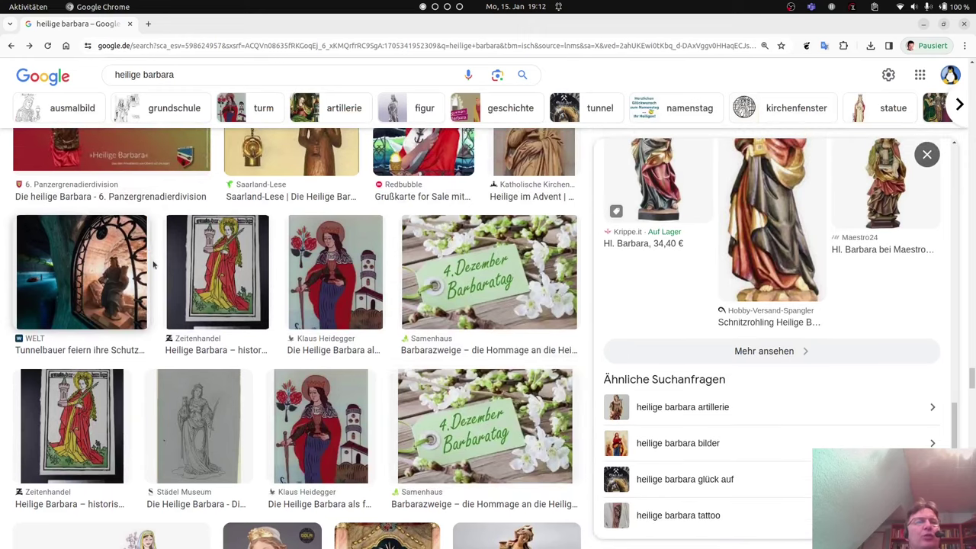
scroll(243, 318, "down", 5)
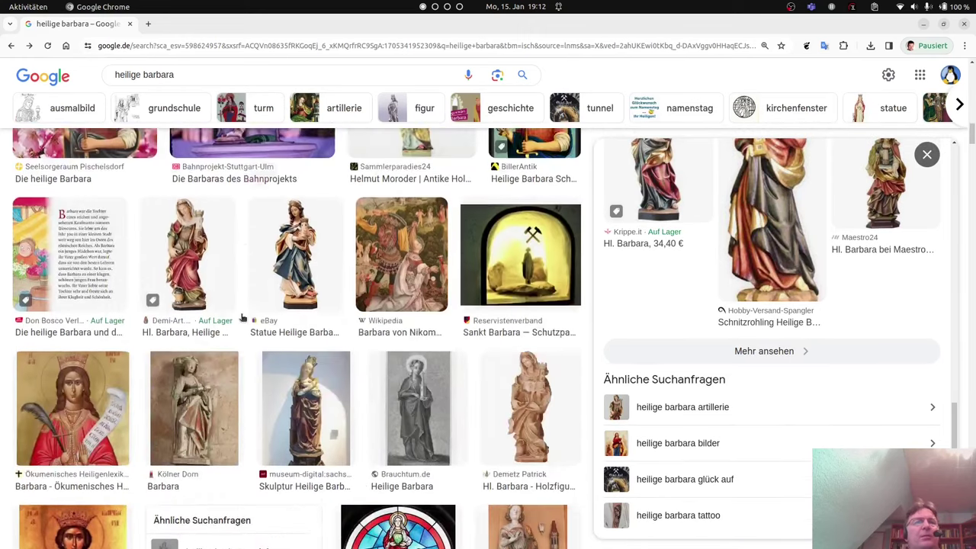
scroll(243, 318, "down", 5)
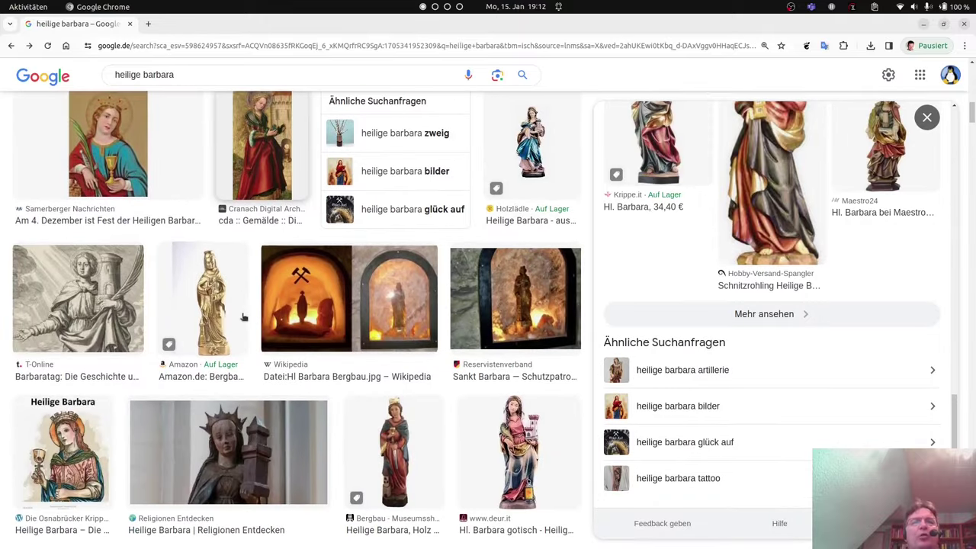
left_click(567, 353)
Find the picture of the Barbara shrines of Schacht Konrad and Asse II in the article and open it enlarged
scroll(797, 293, "down", 10)
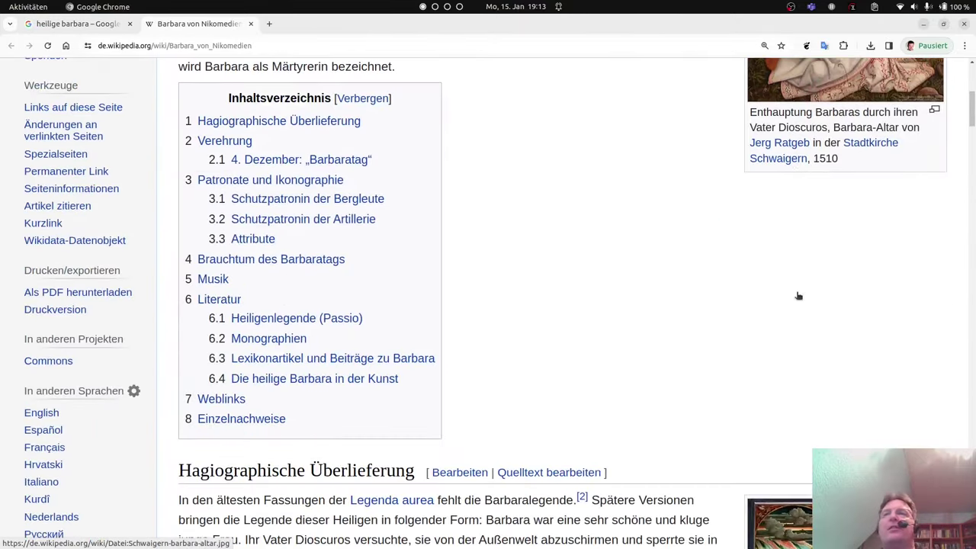
scroll(797, 294, "down", 15)
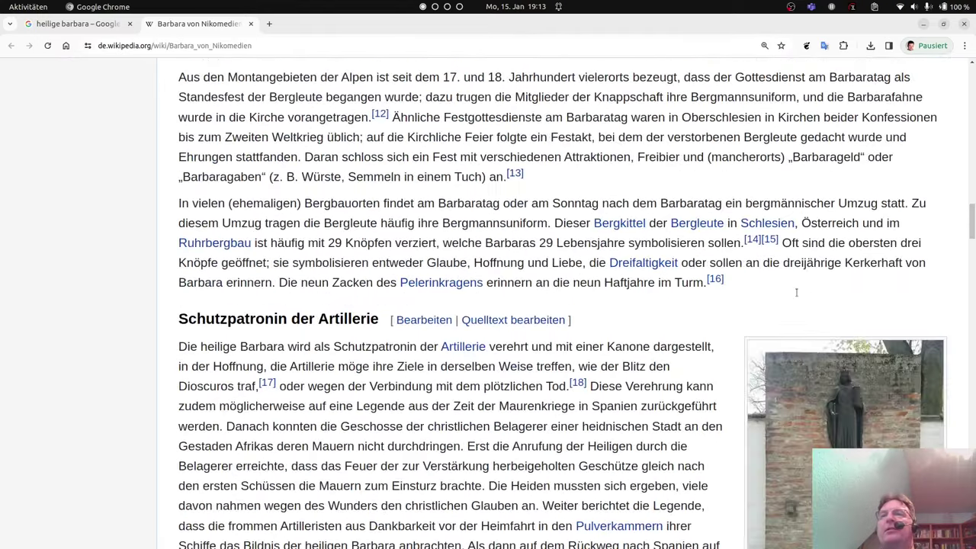
scroll(797, 296, "down", 15)
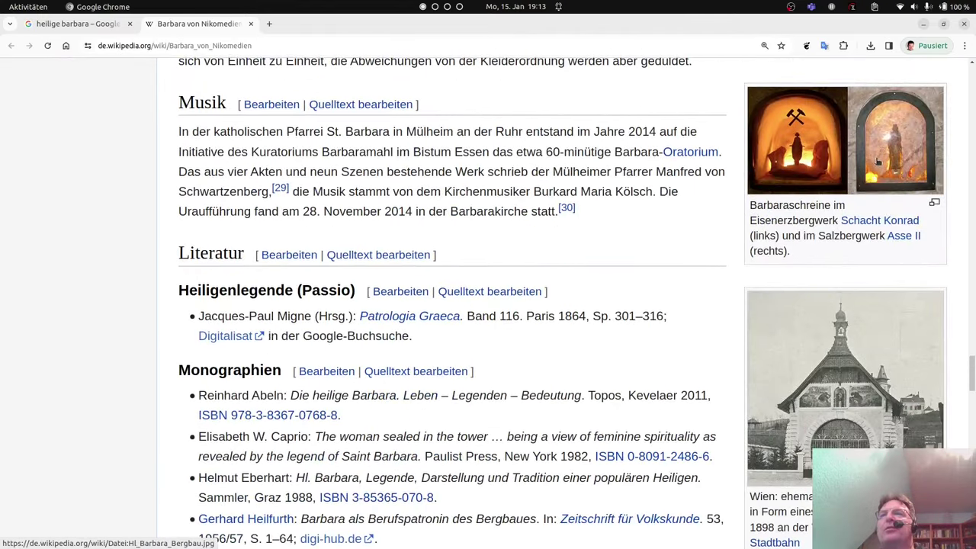
left_click(878, 161)
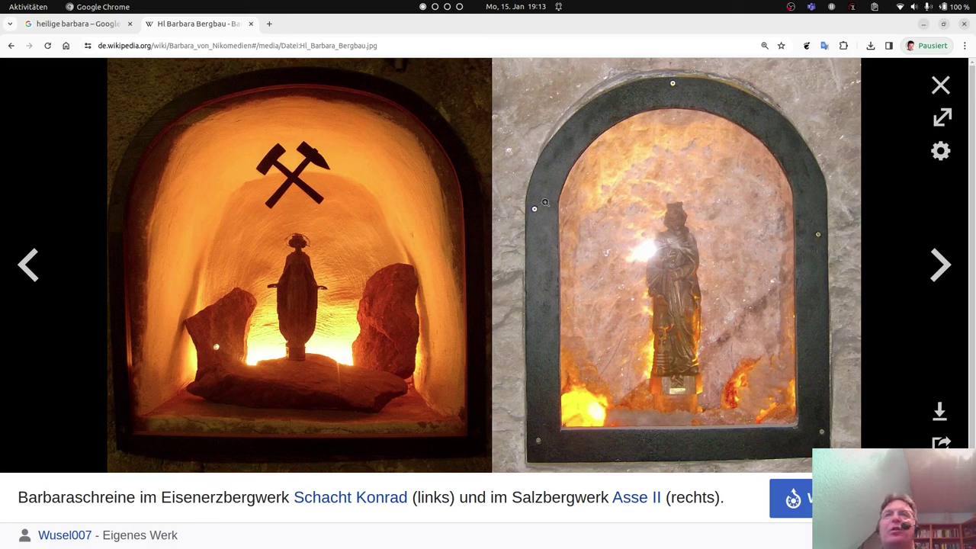
right_click(543, 213)
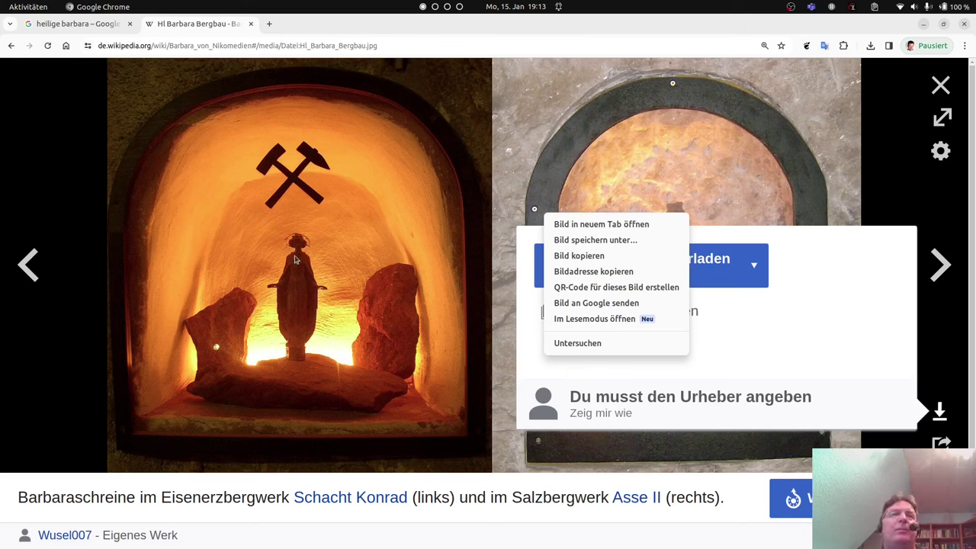
key("Escape")
key("Escape")
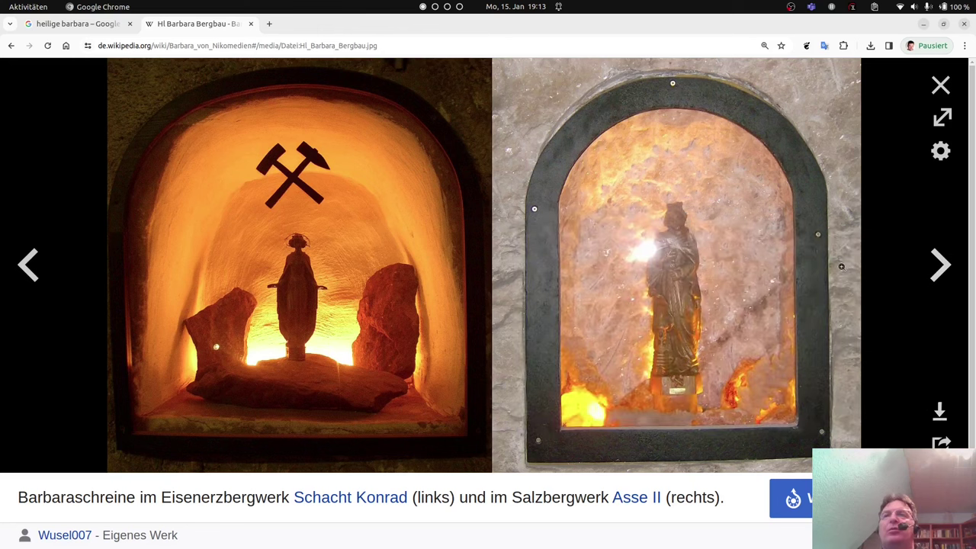
Save the enlarged Barbara shrine picture as Hl_Barbara_Bergbau.jpg in the home folder and leave Chrome to open it in GIMP
right_click(668, 277)
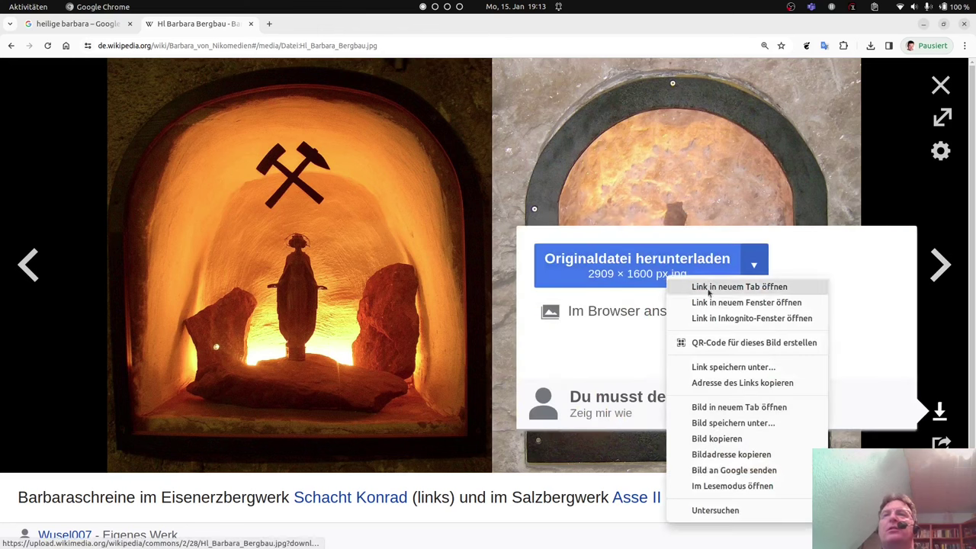
left_click(734, 424)
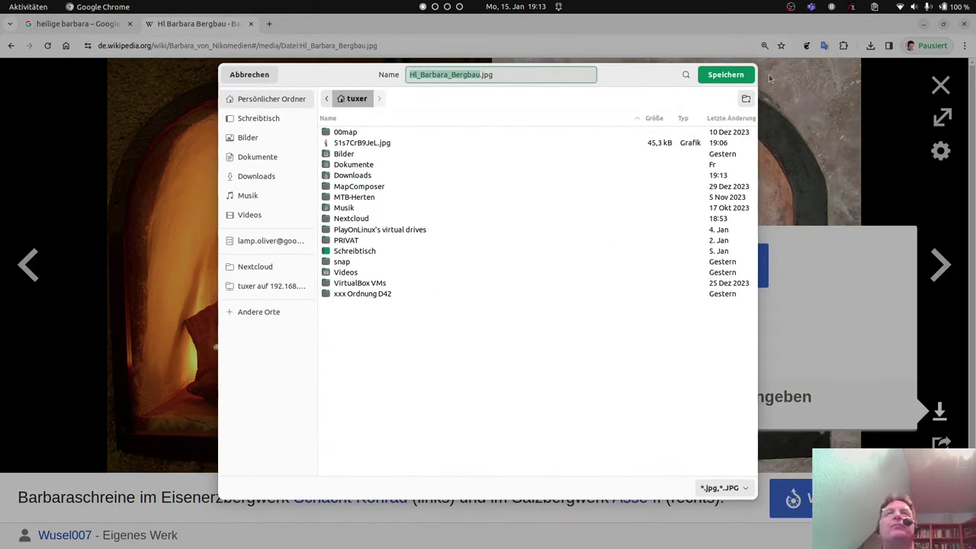
left_click(725, 74)
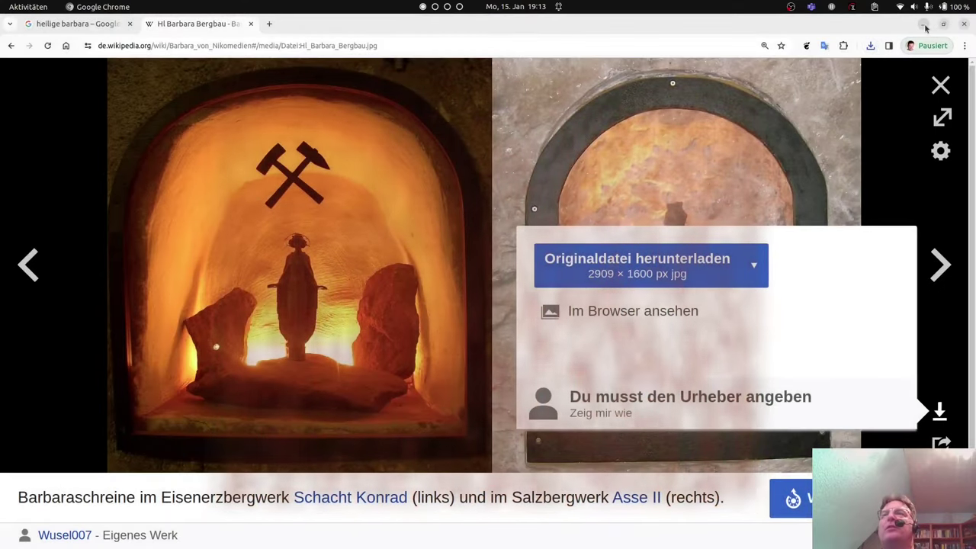
left_click(924, 25)
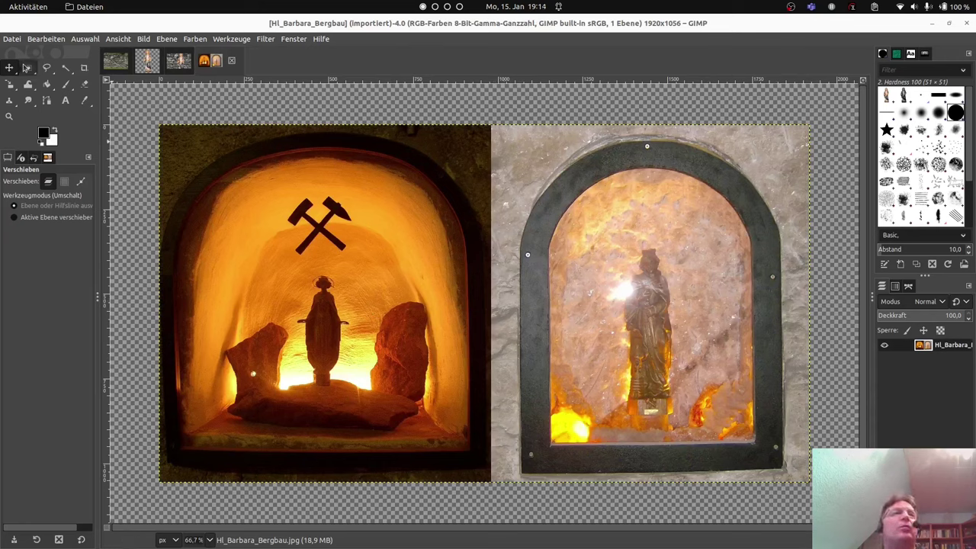
Select and delete the picture's left shrine, about 1153 × 1192 px, and the strip beyond the right shrine, about 155 × 1127 px
left_click(28, 67)
left_click_drag(124, 110, 514, 513)
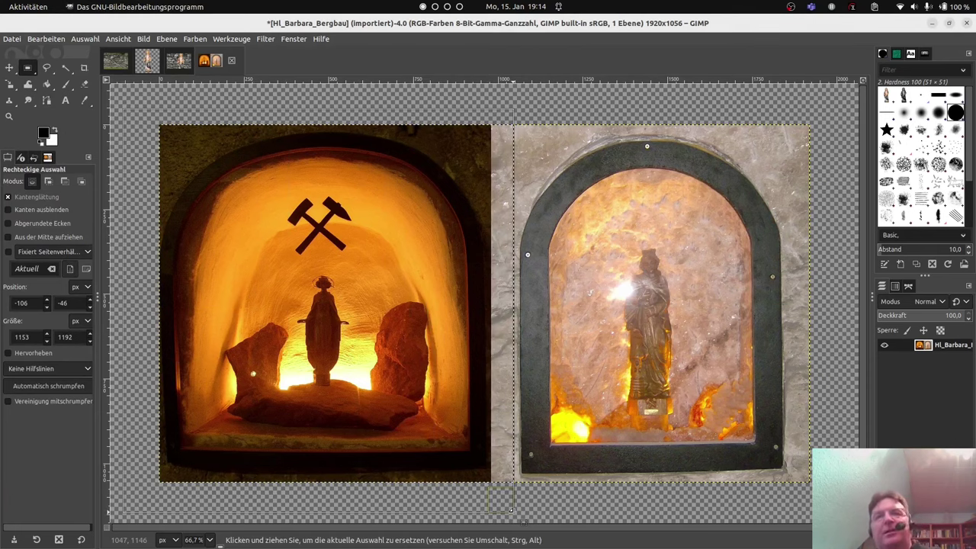
key("Delete")
left_click_drag(785, 118, 836, 500)
key("Delete")
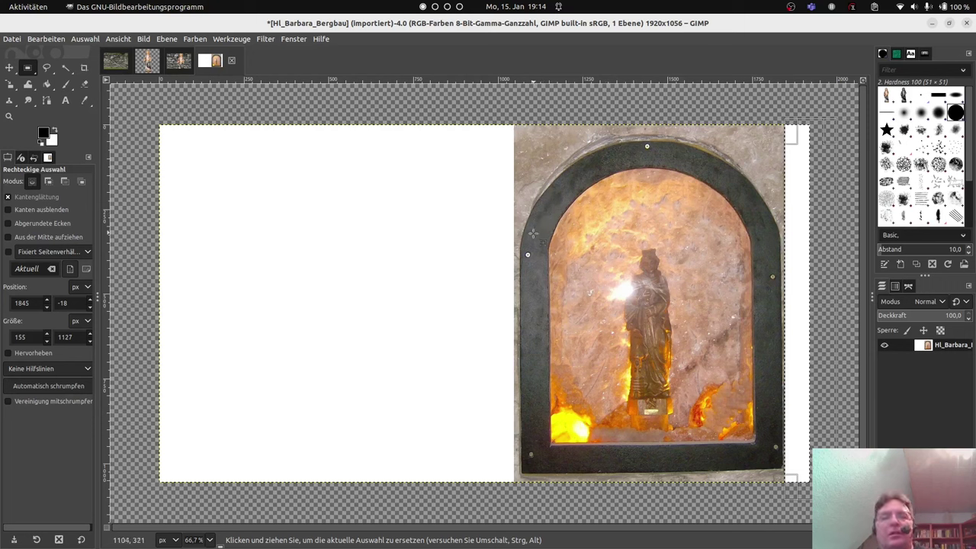
Try selecting the stone wall around the remaining shrine frame with Fuzzy Select at thresholds of 15, 71 and 161
key("u")
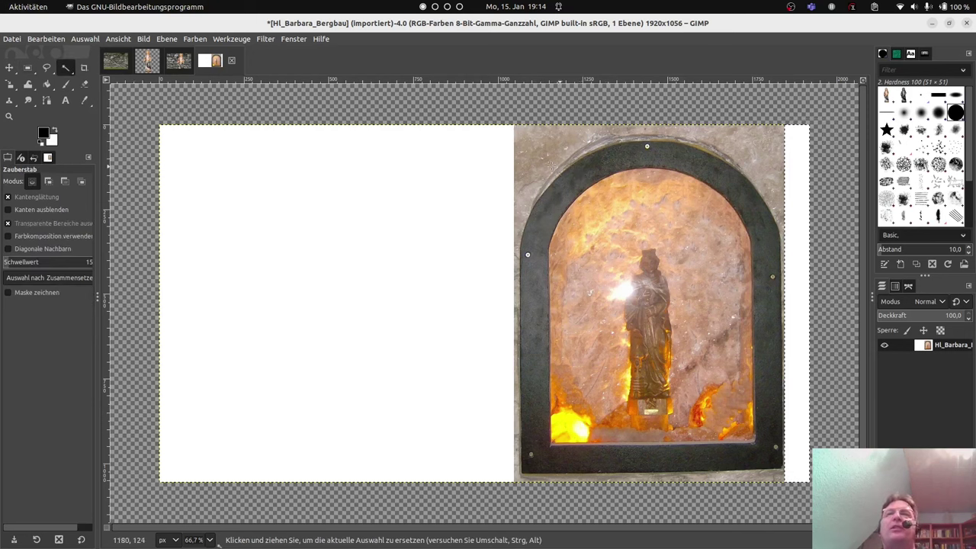
left_click(551, 165)
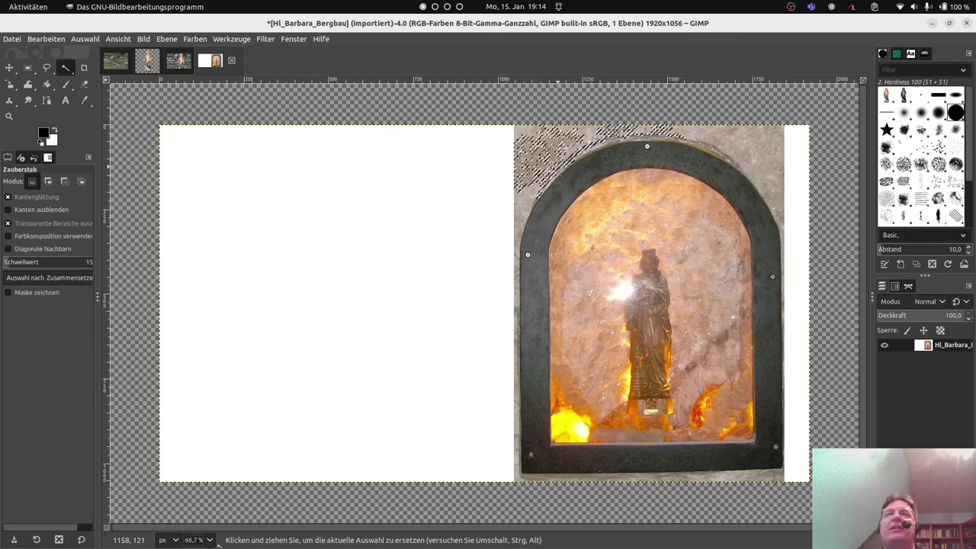
left_click(28, 262)
left_click(525, 132)
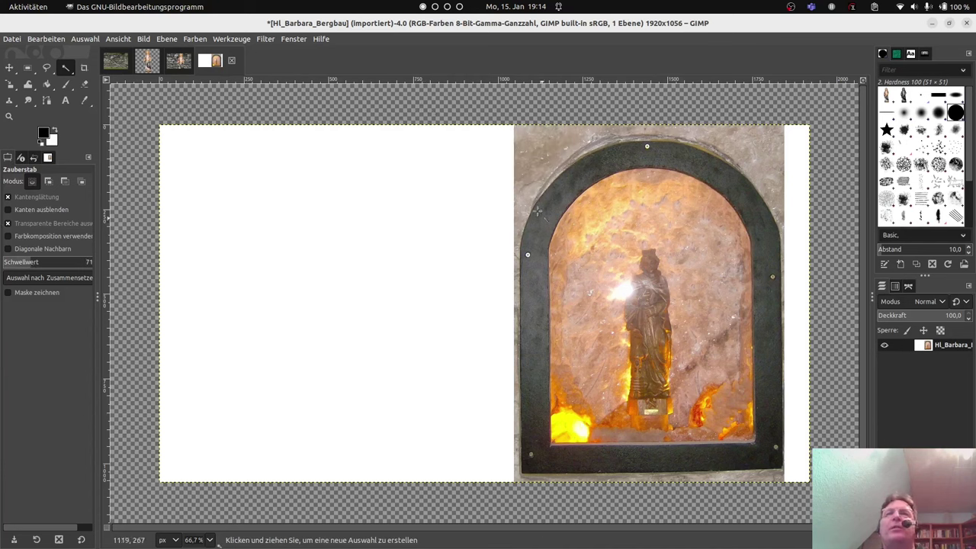
left_click(526, 176)
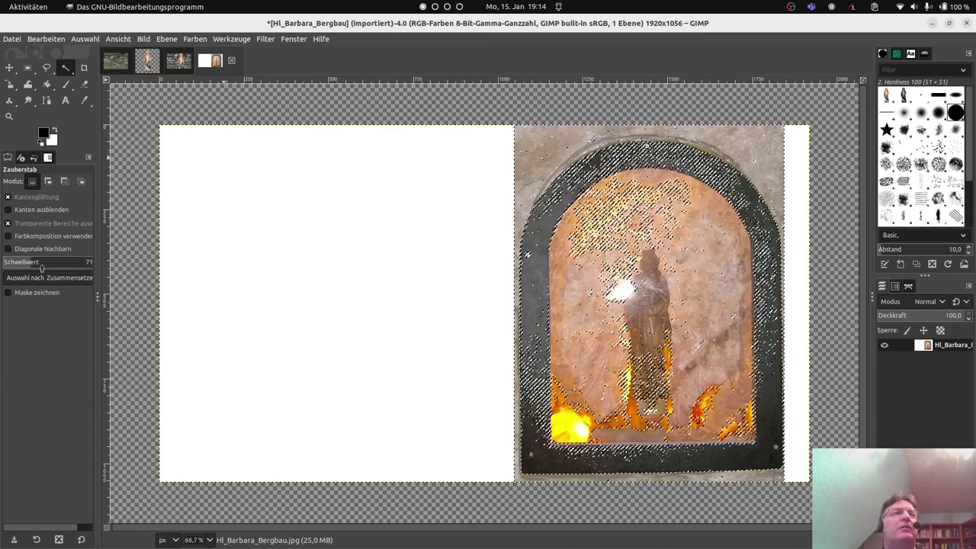
left_click(65, 261)
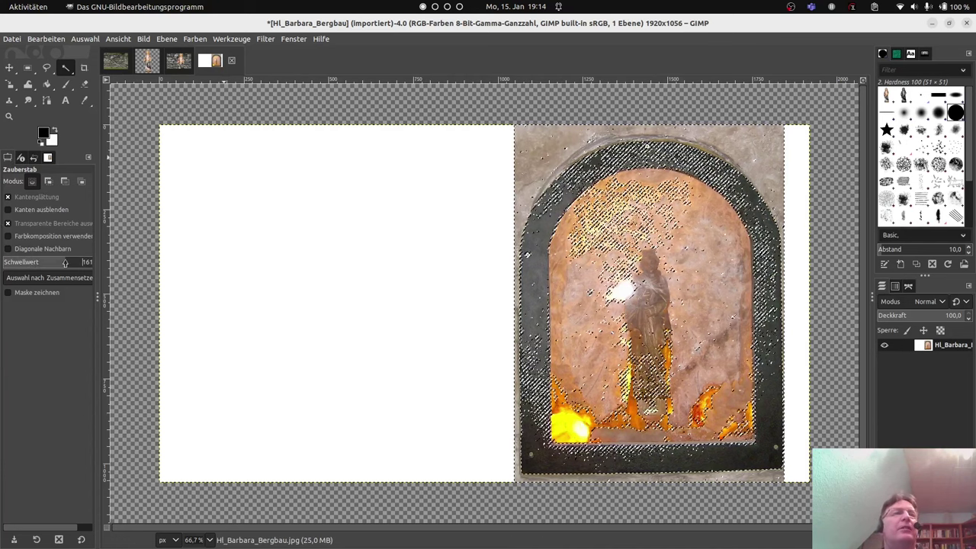
left_click(556, 138)
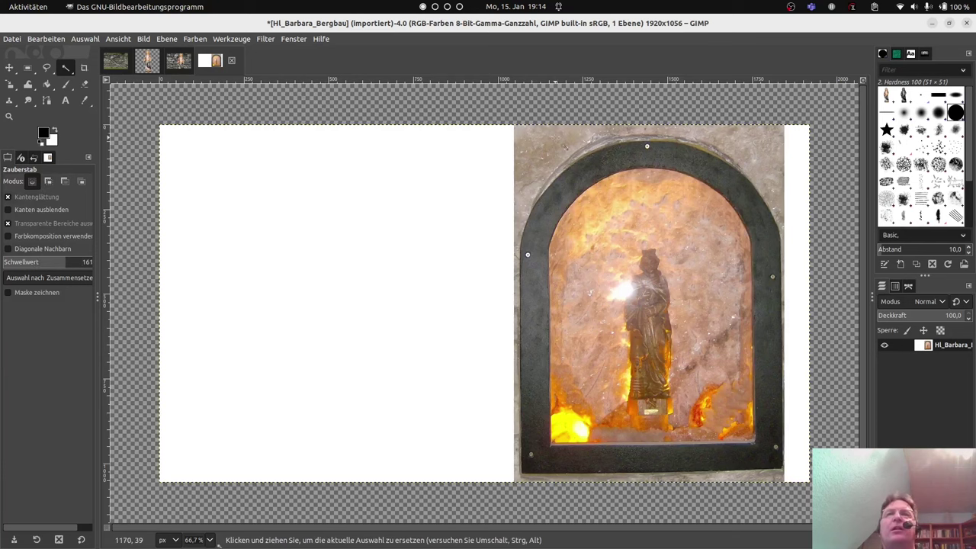
Fuzzy-select the stone wall around the shrine frame with a threshold of 28, delete it and clear the selection
left_click(13, 261)
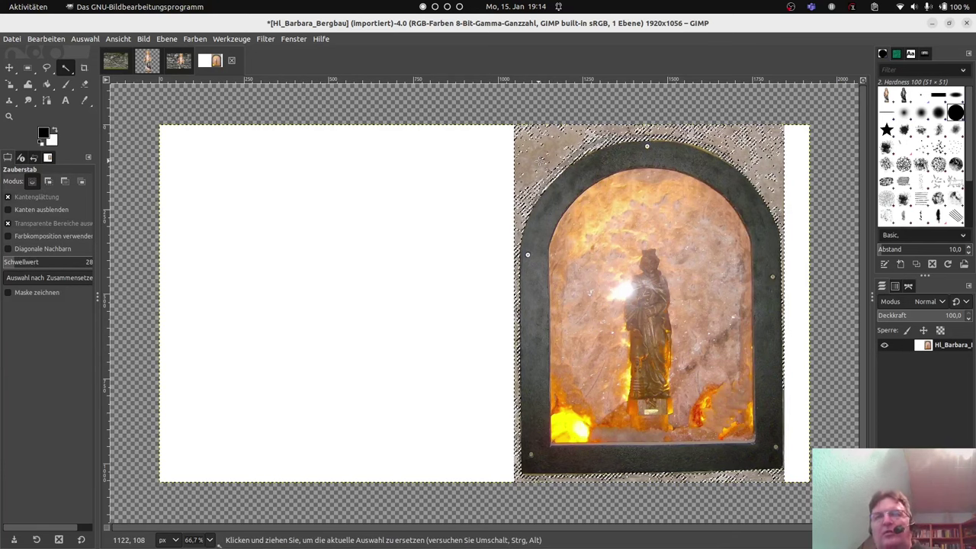
key("Delete")
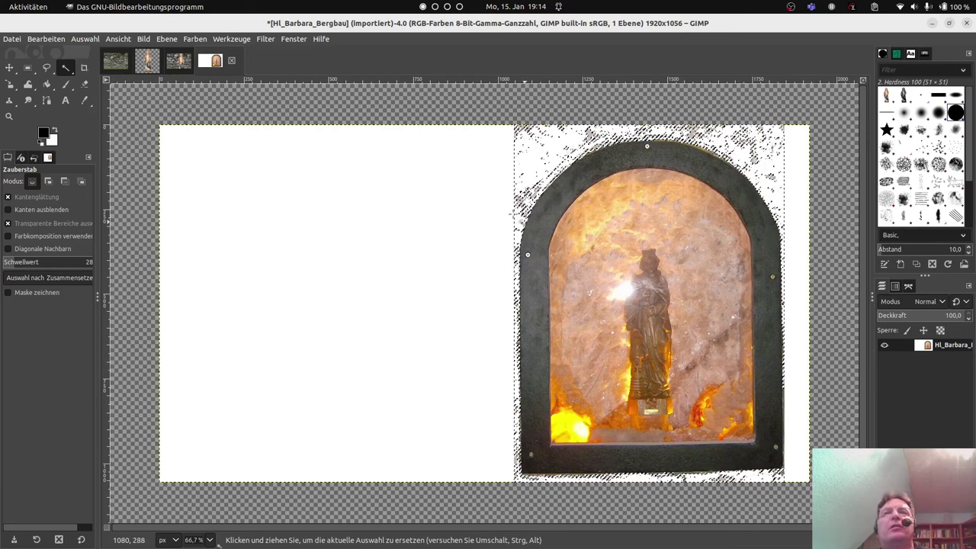
key("ctrl+shift+a")
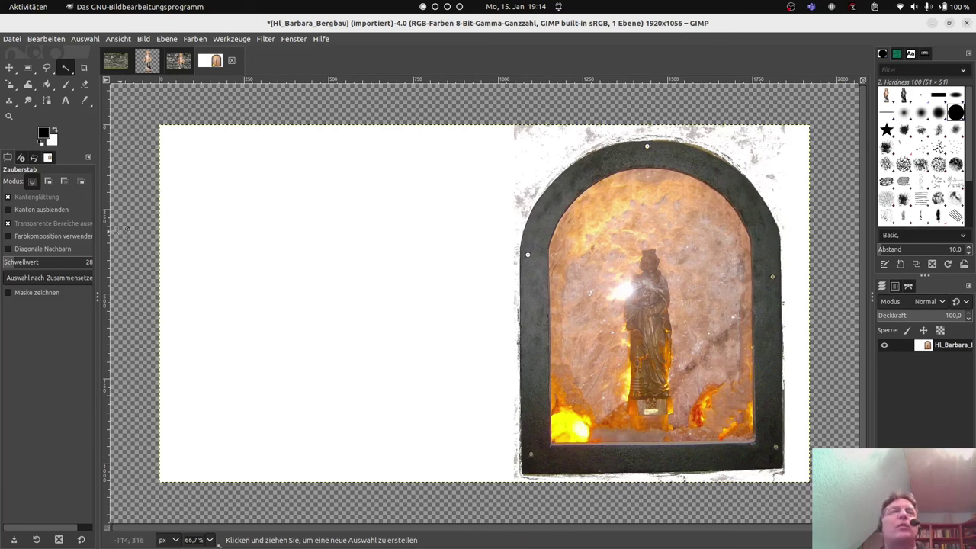
left_click(46, 67)
scroll(559, 491, "up", 6, "ctrl")
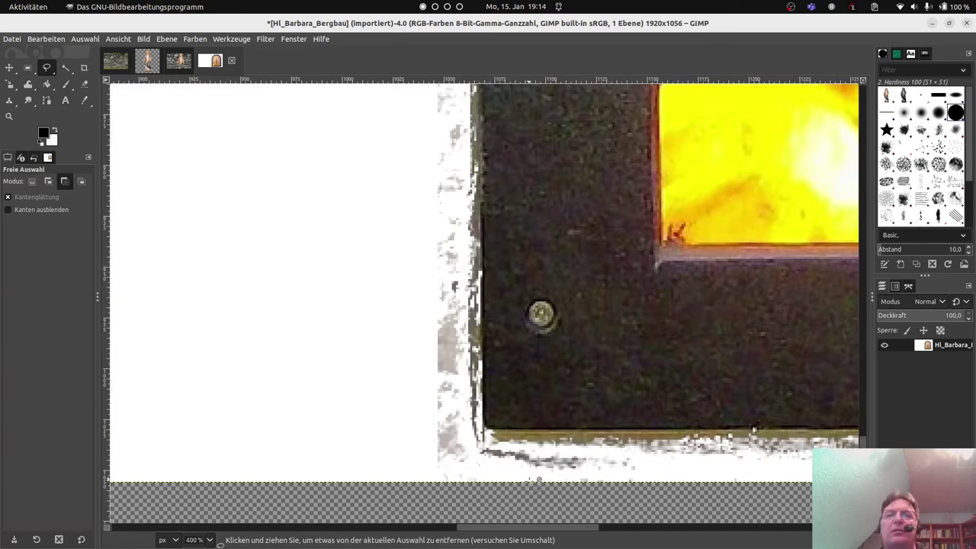
left_click(441, 491)
left_click(462, 416)
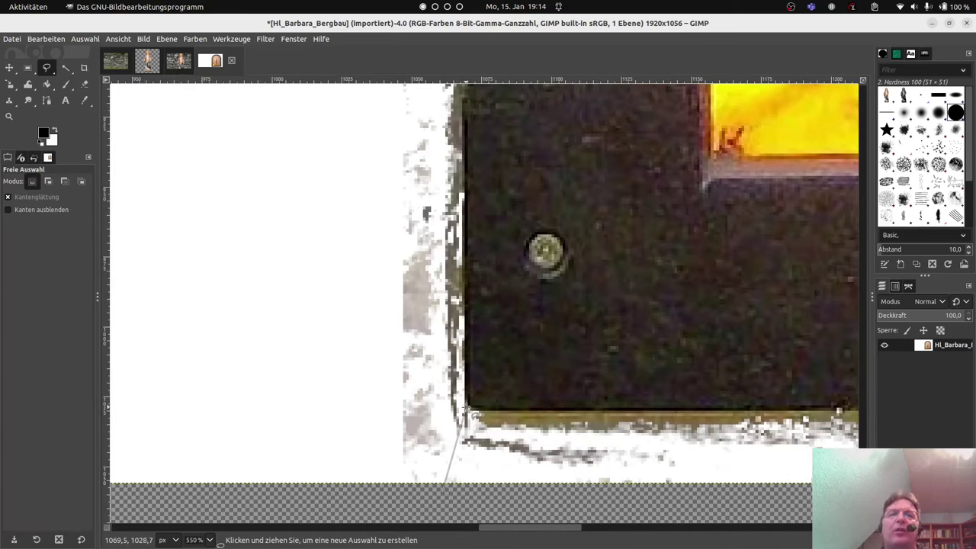
mouse_move(462, 99)
left_mouse_down()
mouse_move(484, 145)
mouse_move(503, 543)
left_mouse_up()
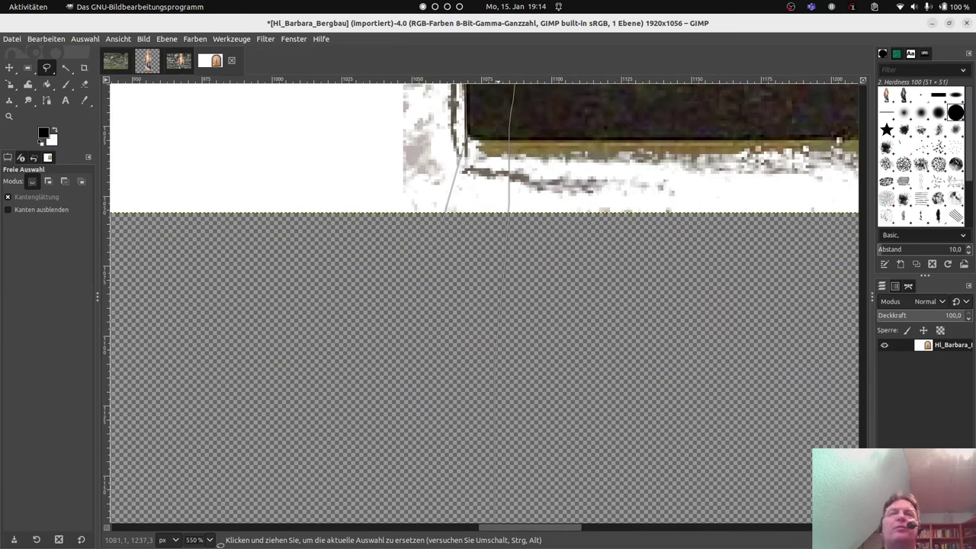
key("Escape")
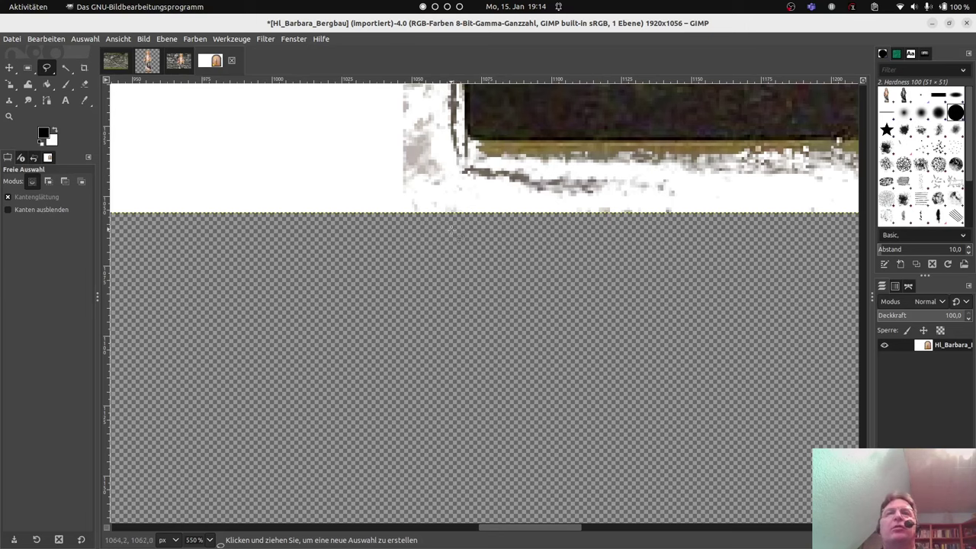
Outline the wall remnants along the frame's left side and arch with Free Select and delete them
left_click(473, 200)
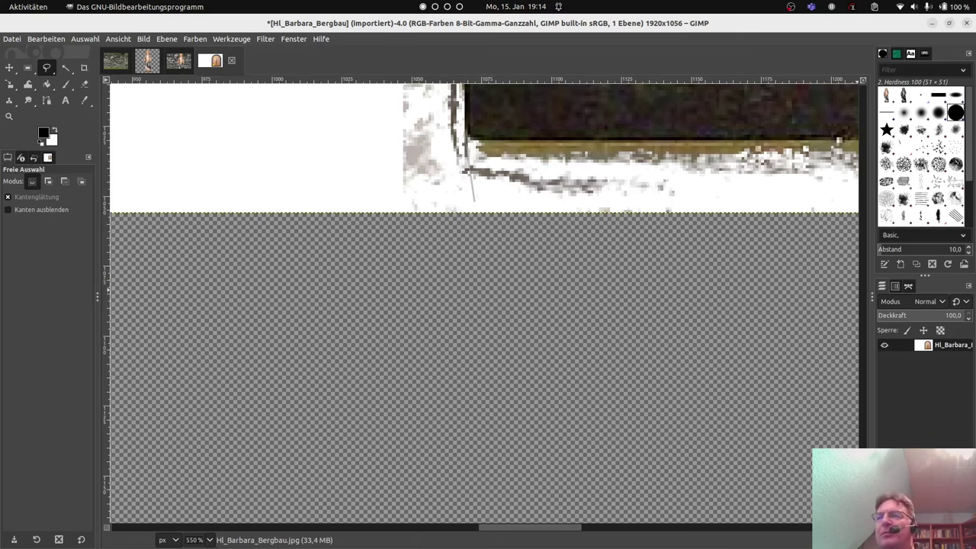
scroll(408, 379, "up", 10)
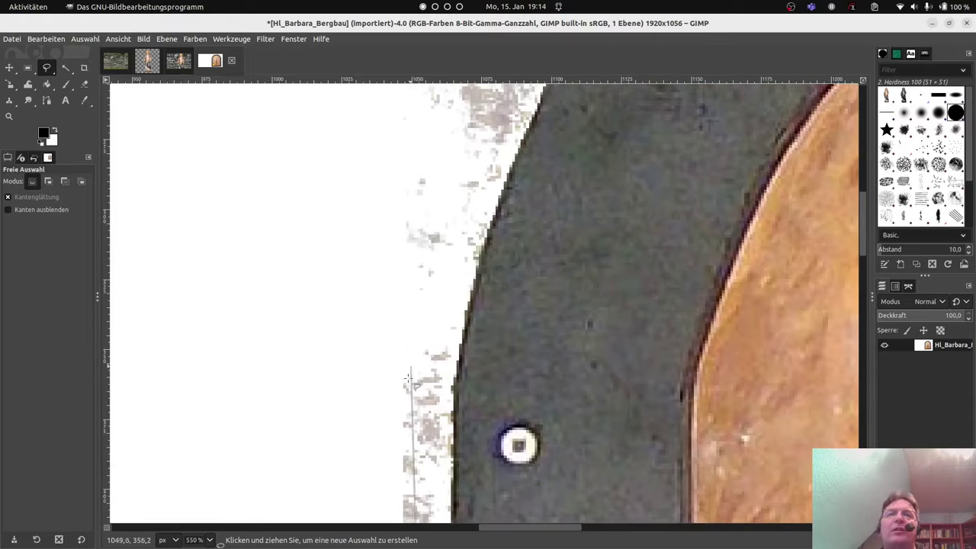
scroll(686, 343, "up", 5)
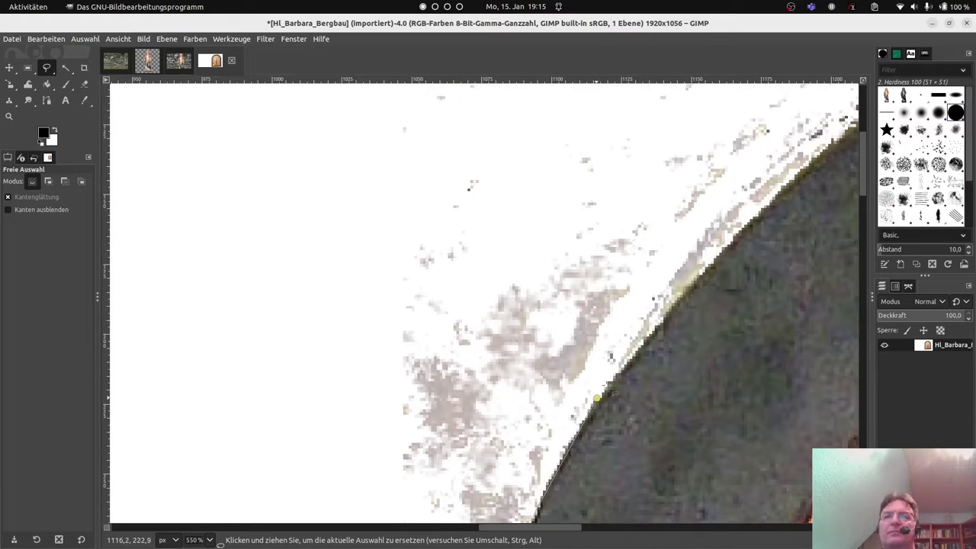
scroll(602, 385, "right", 10)
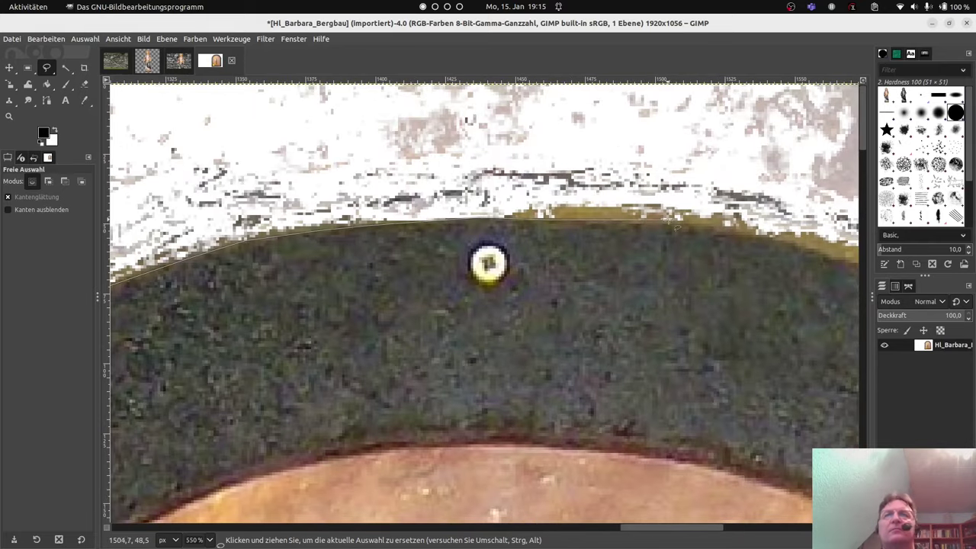
scroll(674, 225, "down", 6)
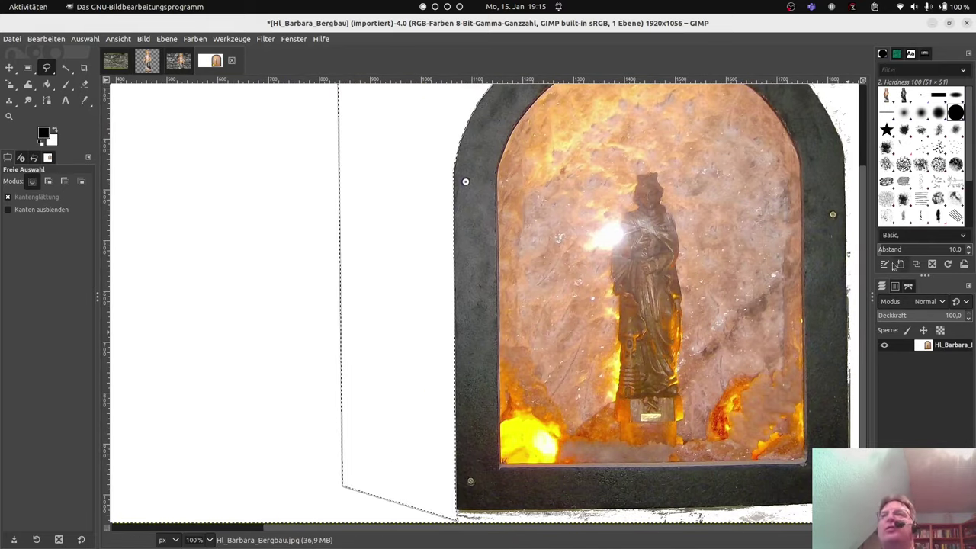
Outline and delete the wall remnants along the frame's right side and below it with Free Select
scroll(813, 292, "down", 3)
scroll(813, 292, "up", 7)
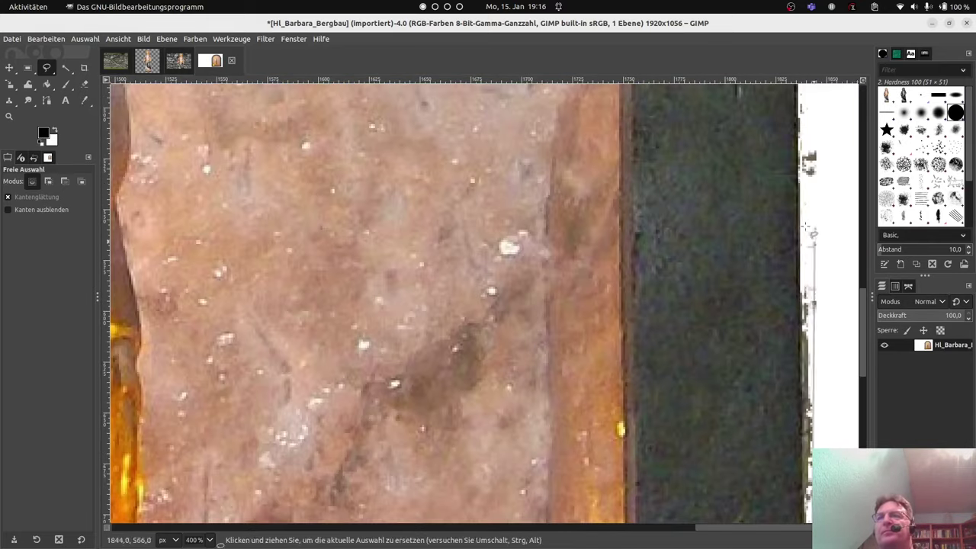
scroll(813, 232, "down", 5)
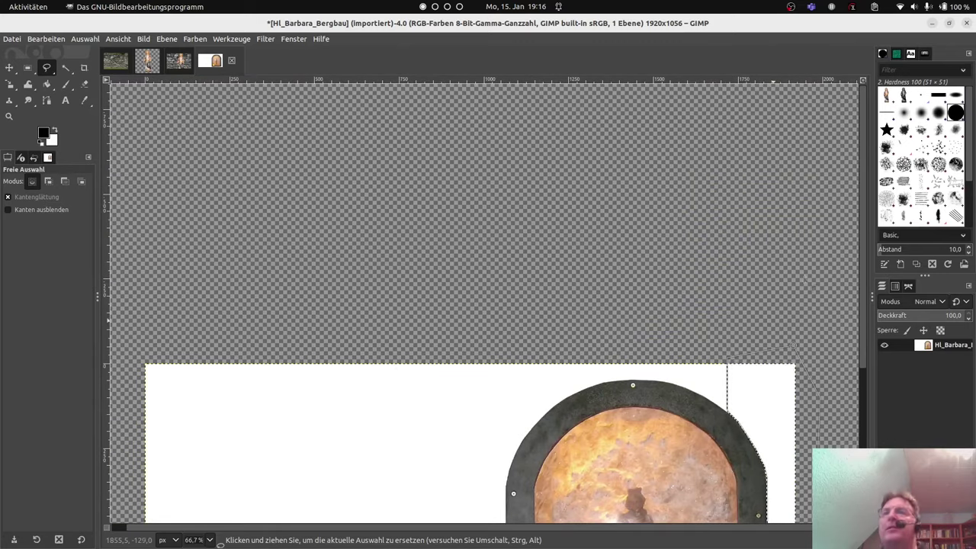
scroll(782, 319, "up", 5)
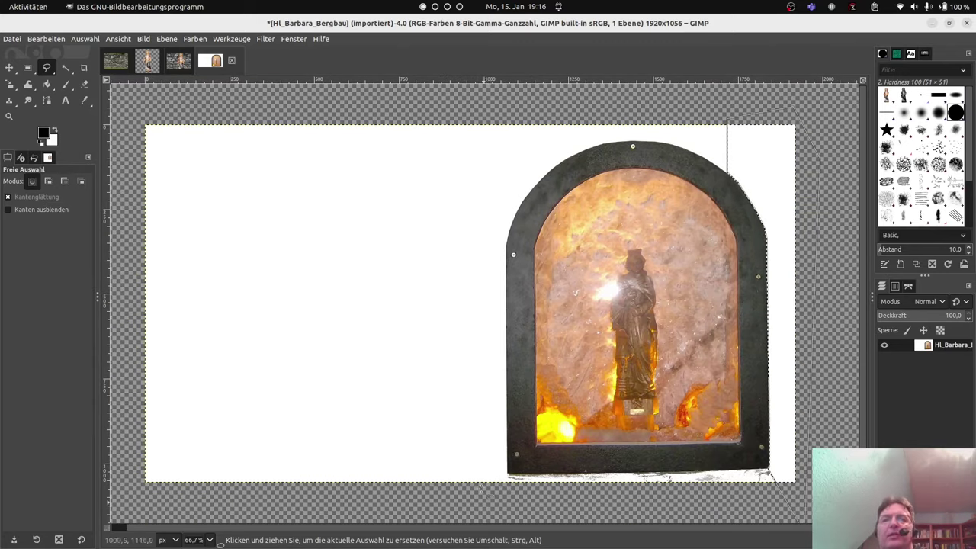
left_click(814, 136)
Make the white area around the shrine frame transparent so only the framed shrine is left
left_click(195, 39)
left_click(221, 355)
left_click(279, 475)
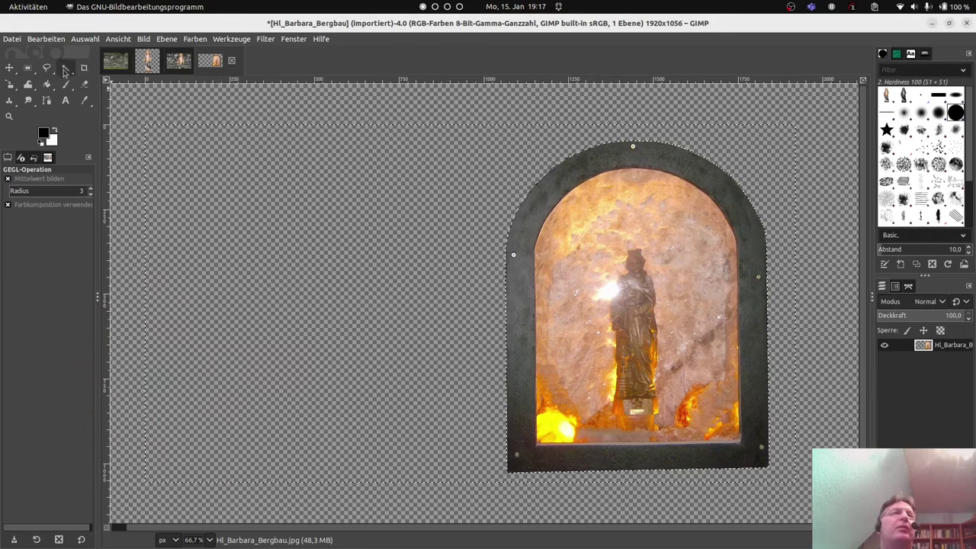
Rotate the shrine layer slightly clockwise so the bottom of its frame is level
key("shift+r")
left_click(779, 117)
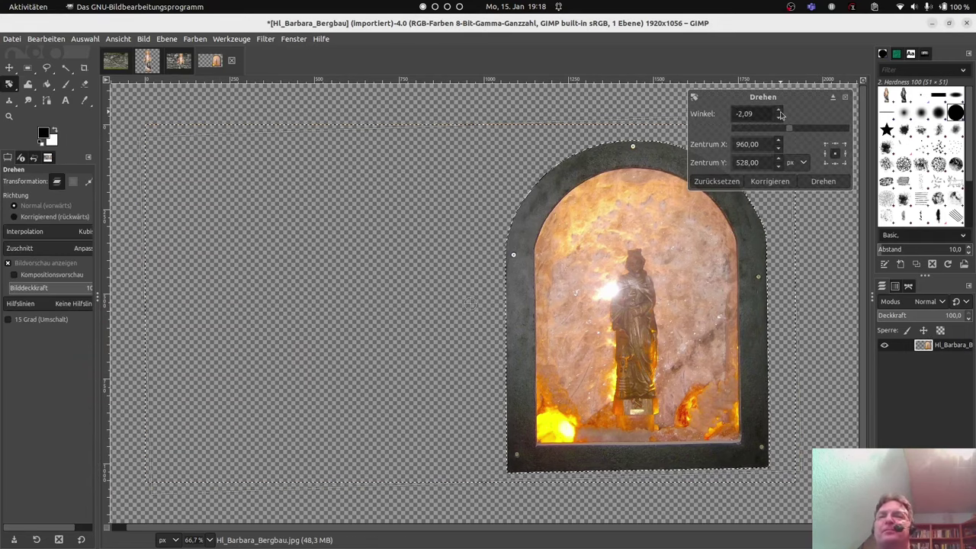
key("Return")
Select the framed shrine with a rectangle of about 984 × 1142 px and copy it
key("r")
left_click_drag(458, 106, 789, 493)
key("ctrl")
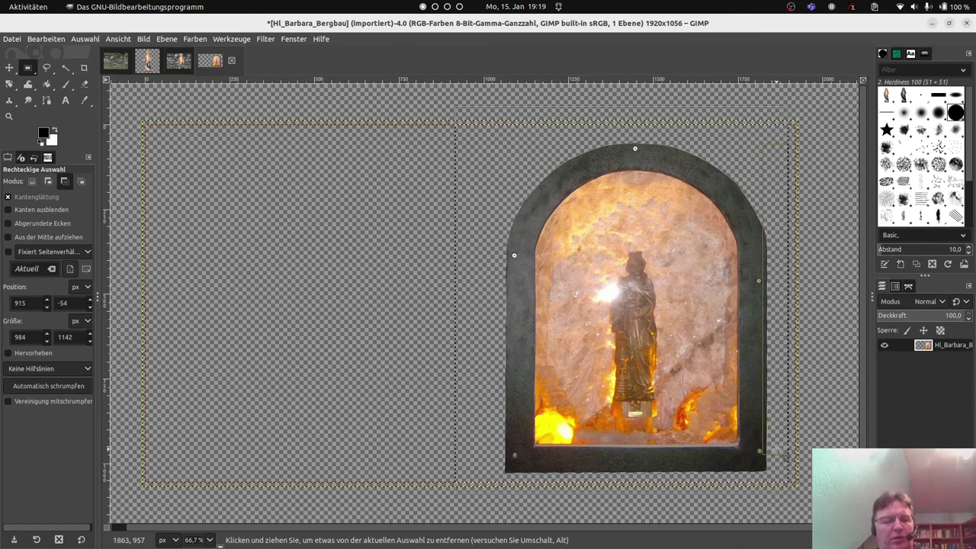
key("ctrl+c")
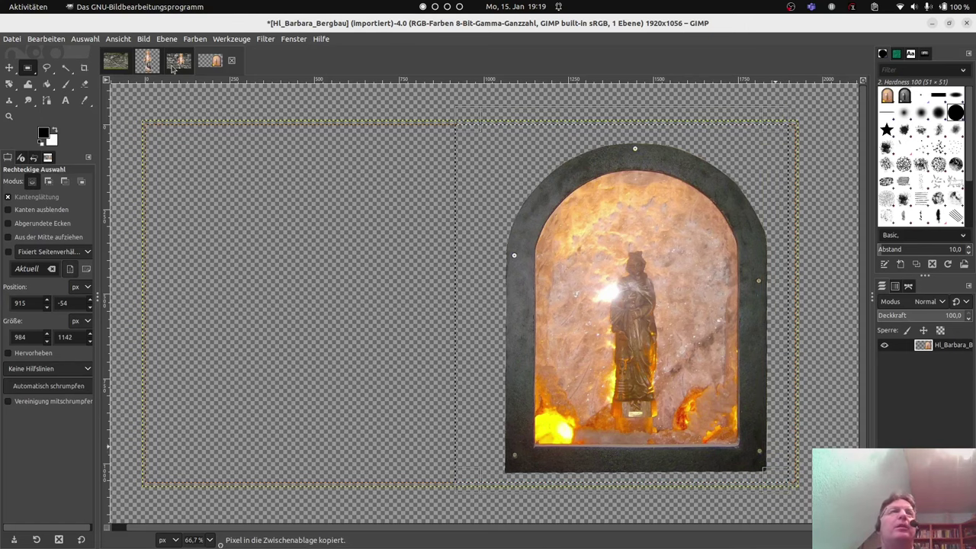
Paste the copied shrine as a new layer into the 320x200 image with the statue and stone wall
left_click(182, 64)
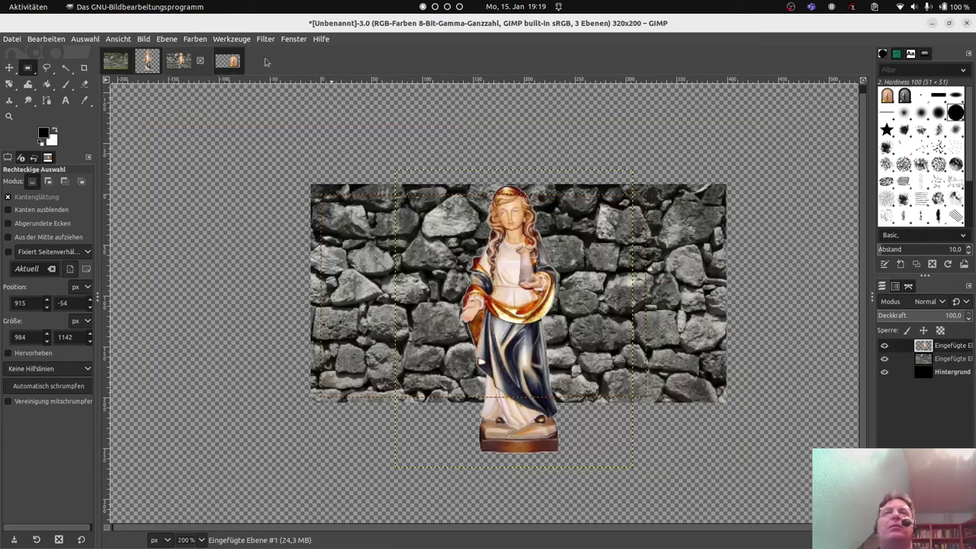
left_click(35, 39)
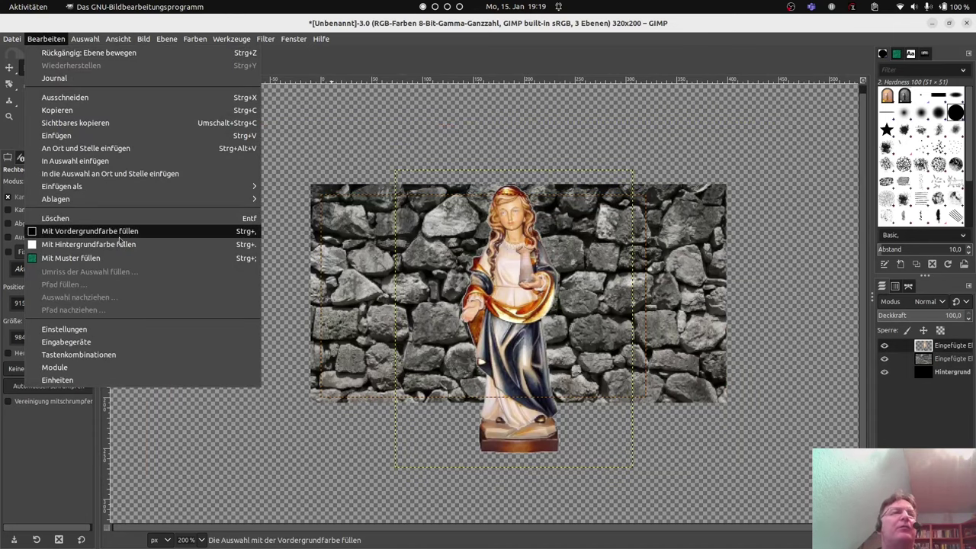
mouse_move(133, 186)
left_click(295, 186)
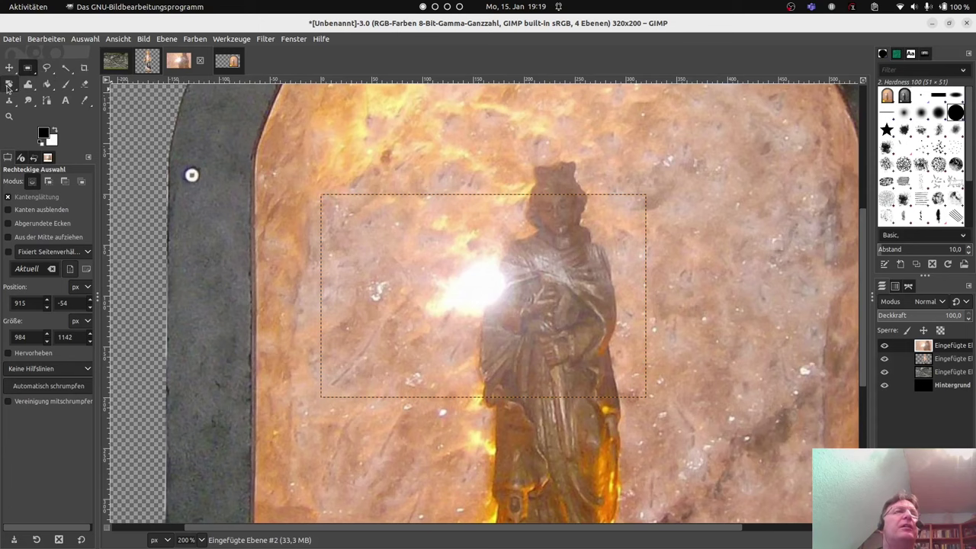
Scale the pasted shrine layer down proportionally to 544 × 584 px and move it over the statue in the wall picture
left_click_drag(8, 88, 57, 109)
left_click(349, 153)
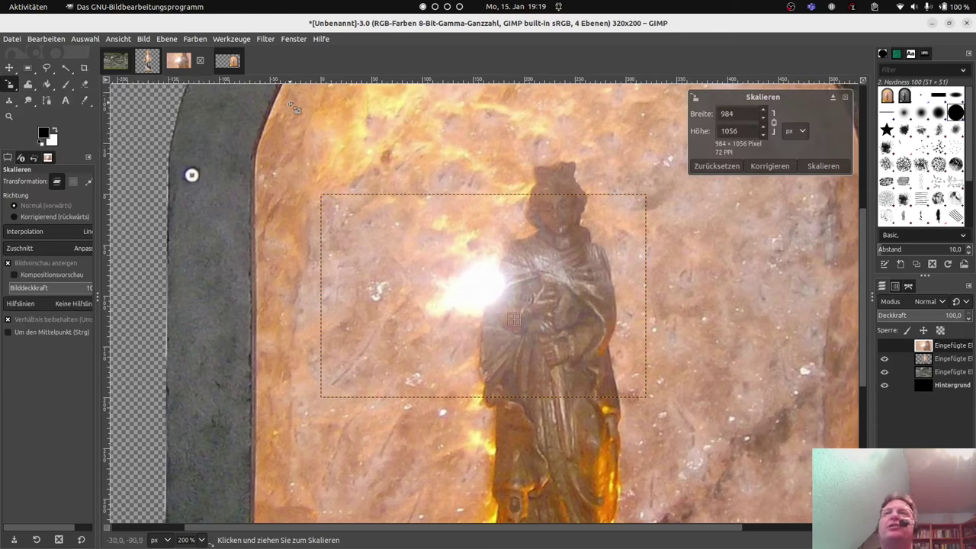
left_click_drag(292, 105, 652, 404)
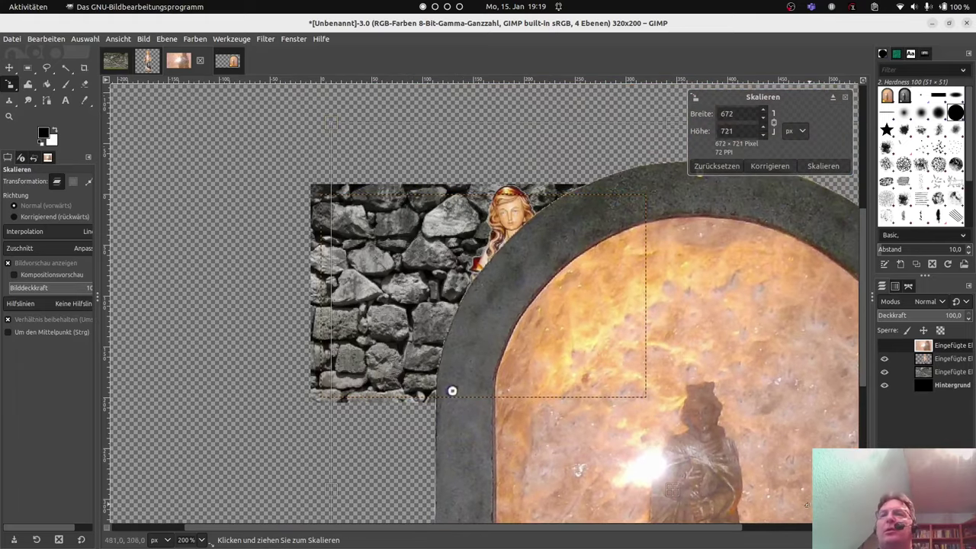
left_click_drag(576, 283, 690, 396)
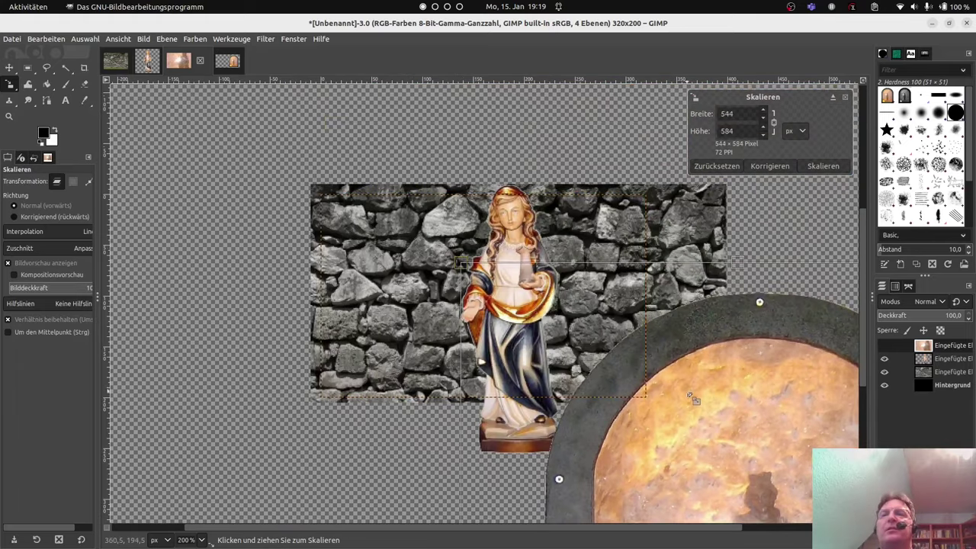
left_click(823, 166)
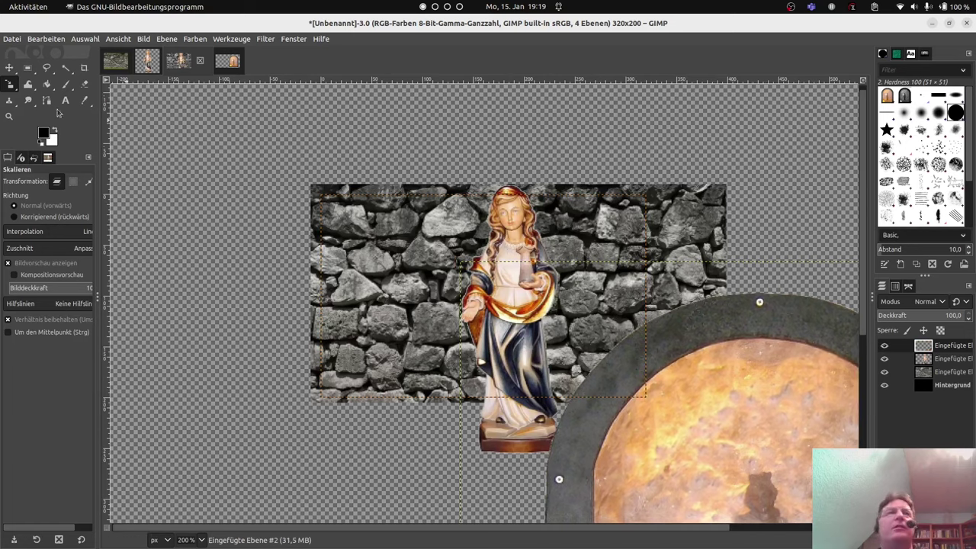
left_click(9, 68)
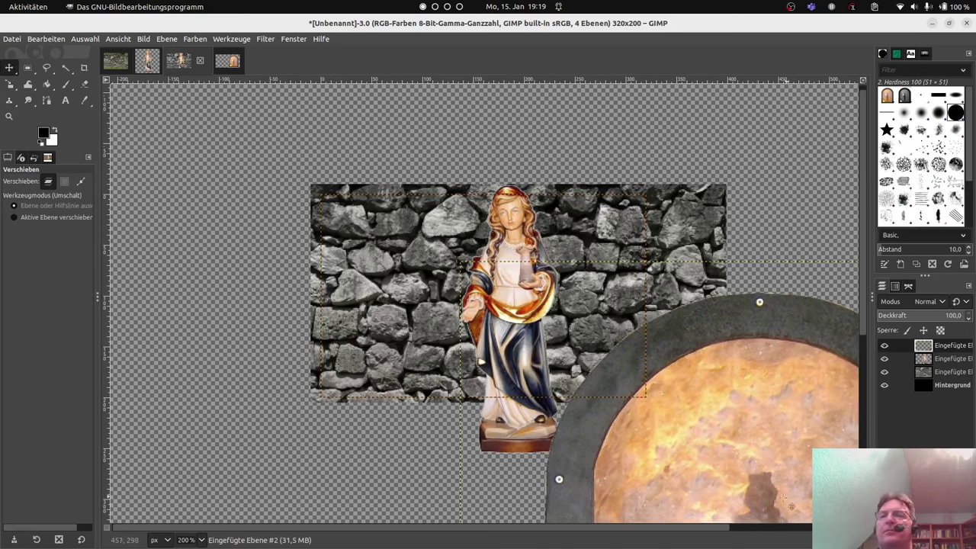
left_click_drag(791, 506, 531, 296)
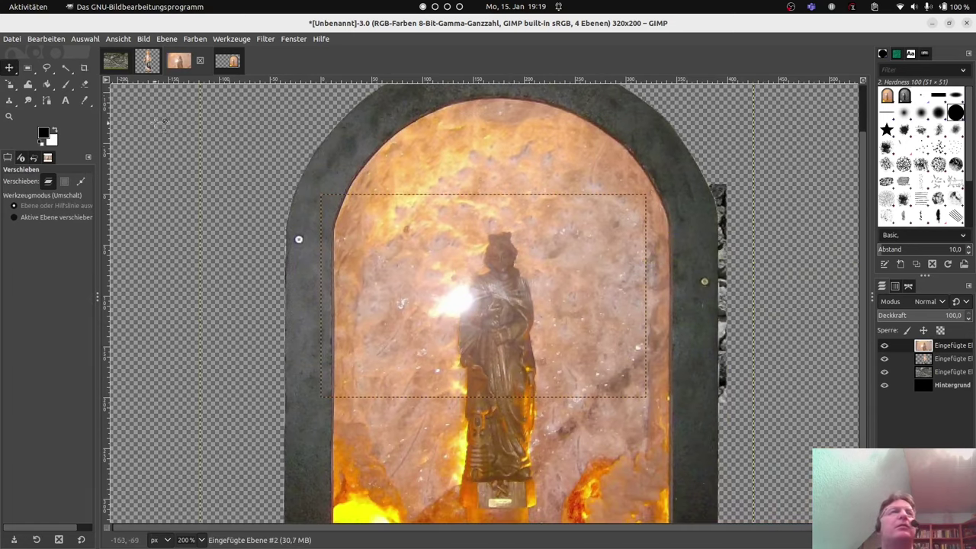
Scale the shrine layer down proportionally to 287 × 308 px and centre its arch under the upper edge of the stone wall
left_click(9, 84)
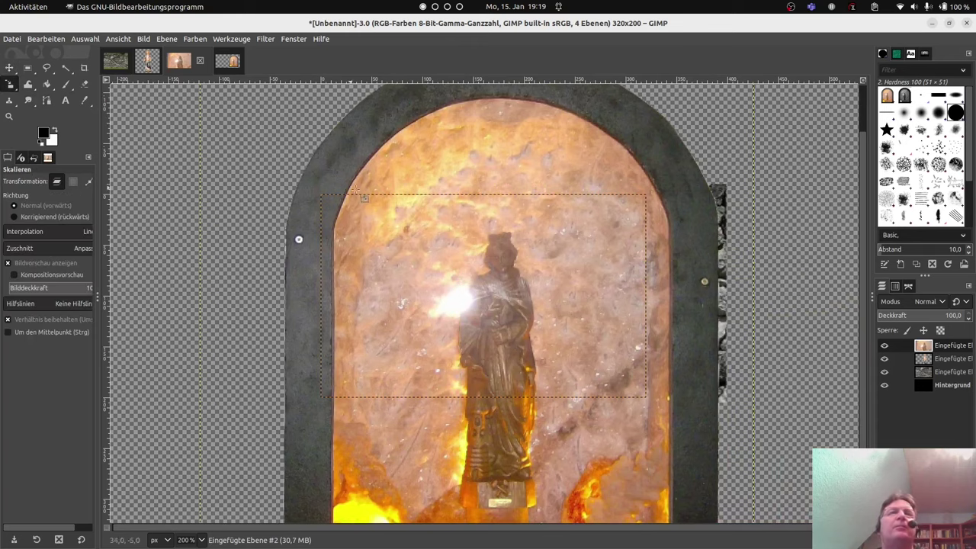
left_click_drag(331, 137, 505, 357)
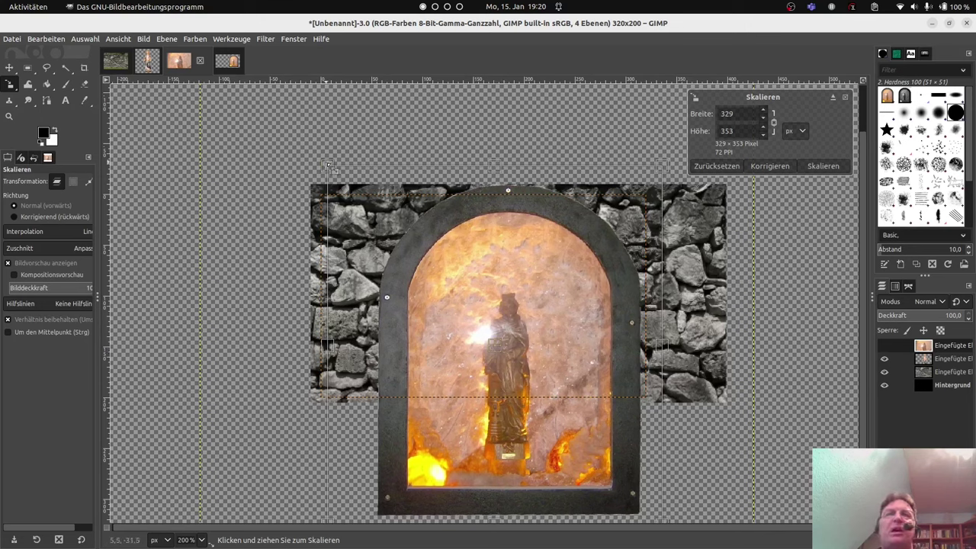
left_click_drag(327, 164, 376, 217)
left_click(823, 166)
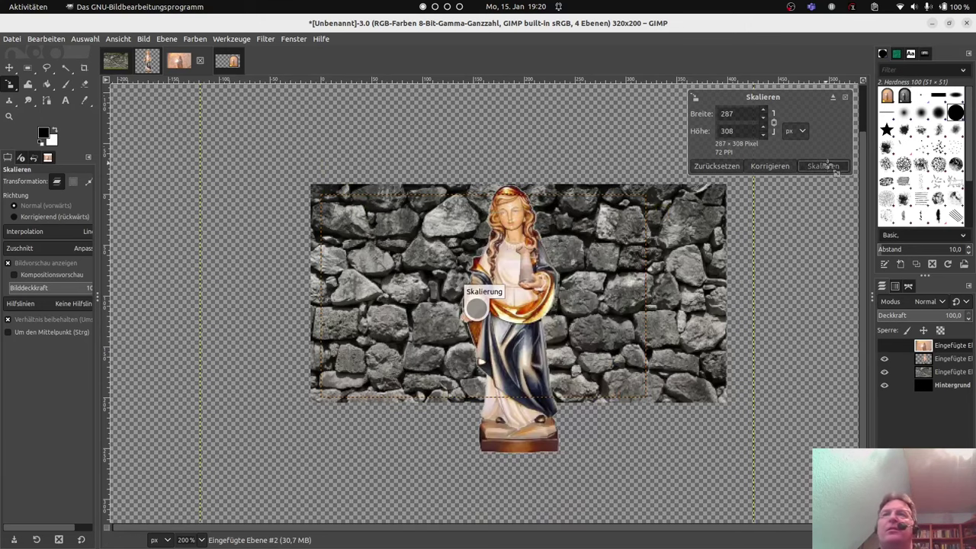
left_click(9, 67)
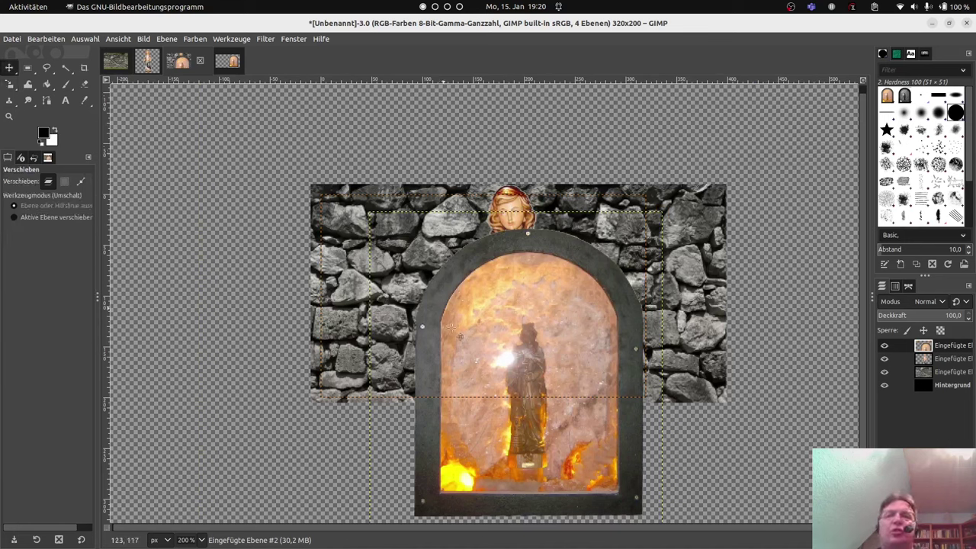
left_click_drag(557, 408, 538, 364)
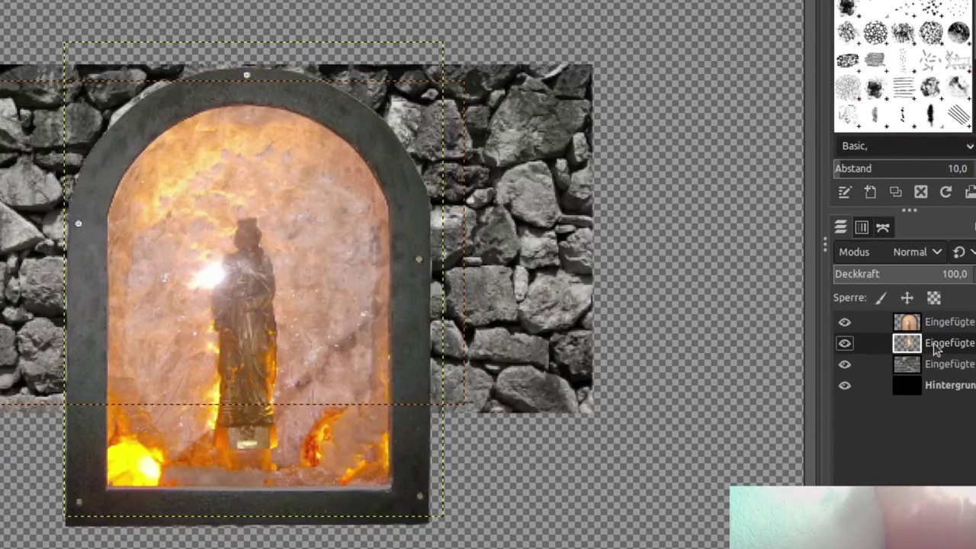
Raise the statue layer above the shrine layer and move the statue down so its head sits inside the arch
left_click_drag(892, 343, 937, 327)
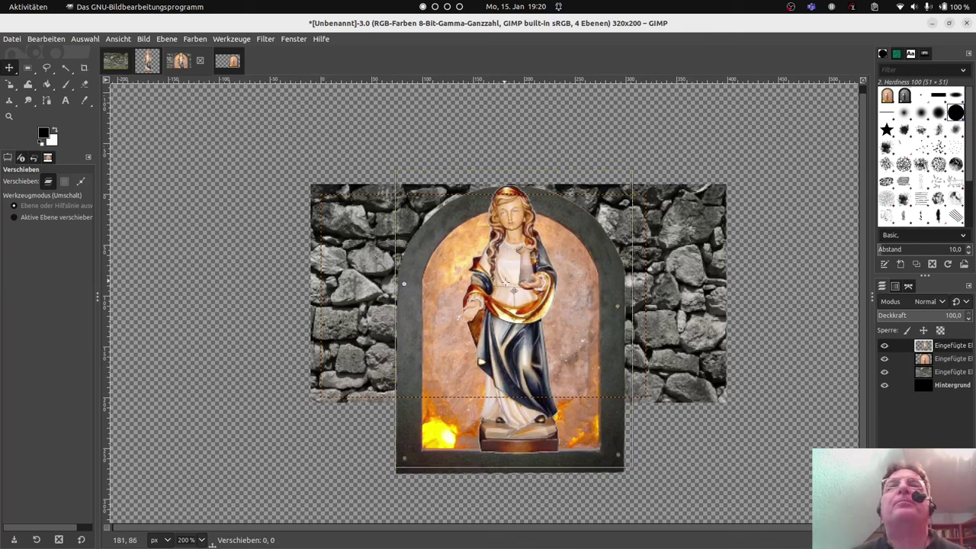
left_click_drag(503, 283, 512, 323)
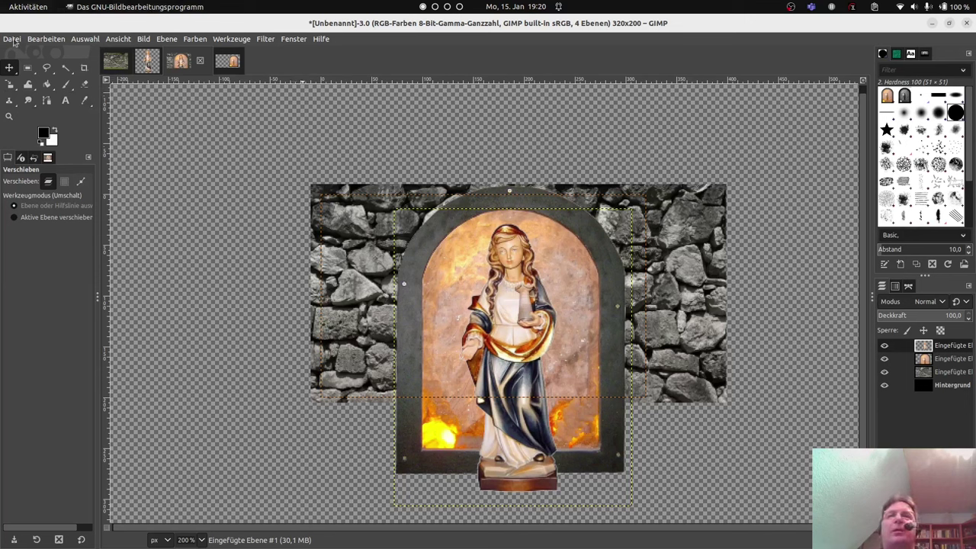
Start a drop shadow (Schlagschatten) filter on the statue layer with its X and Y offsets set to 0
left_click(266, 39)
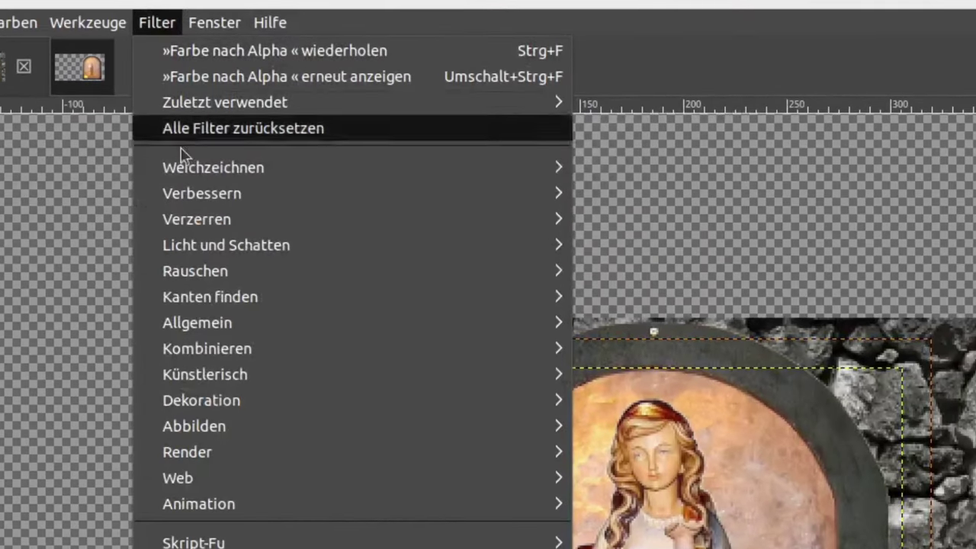
mouse_move(291, 182)
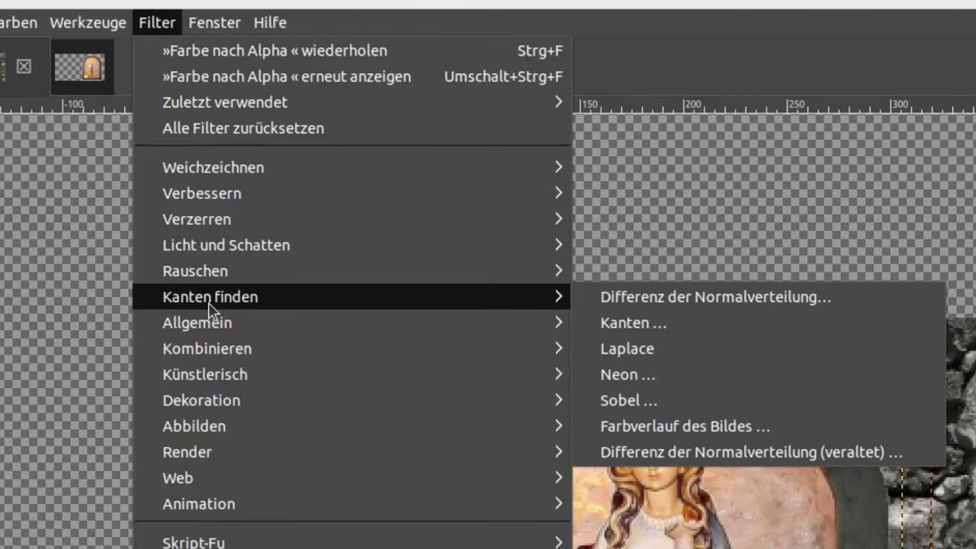
mouse_move(235, 252)
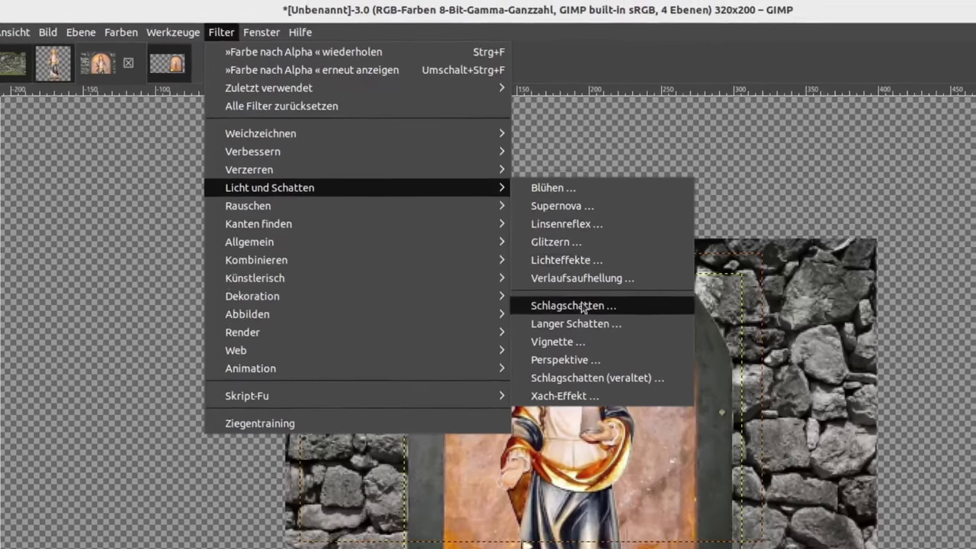
left_click(638, 371)
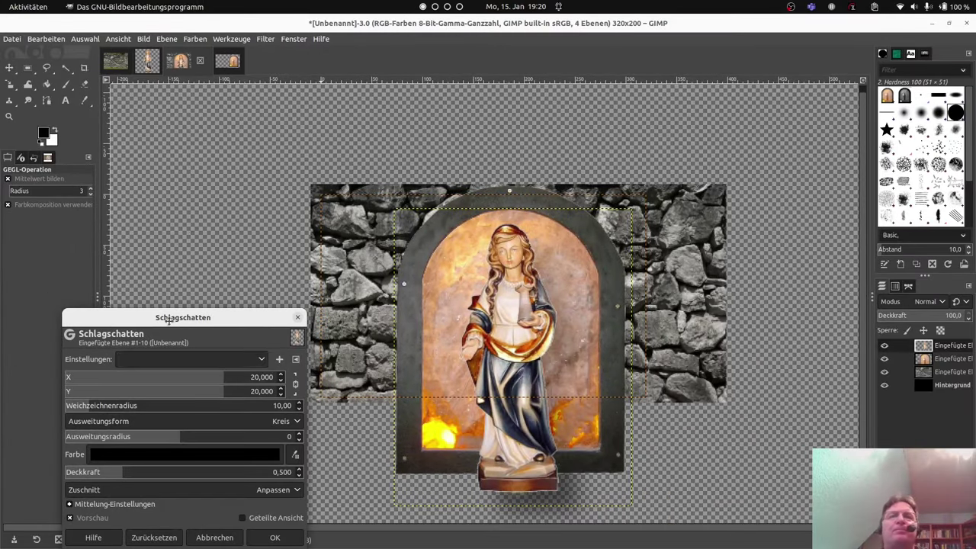
left_click_drag(169, 319, 152, 158)
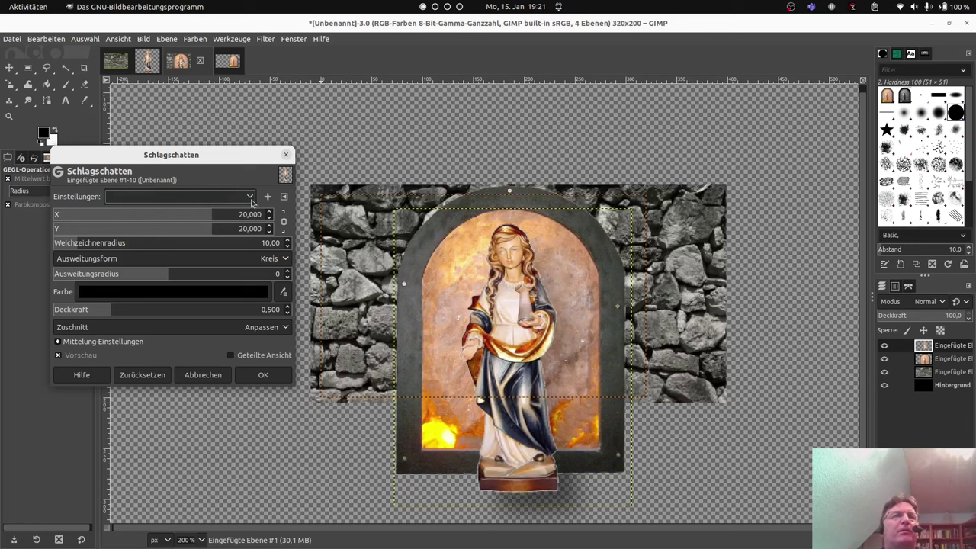
left_click(249, 216)
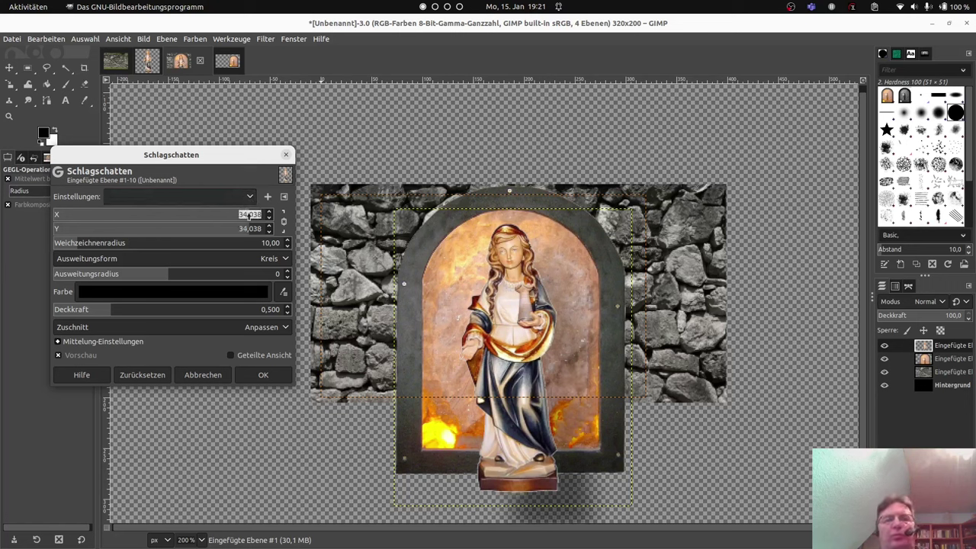
type("0")
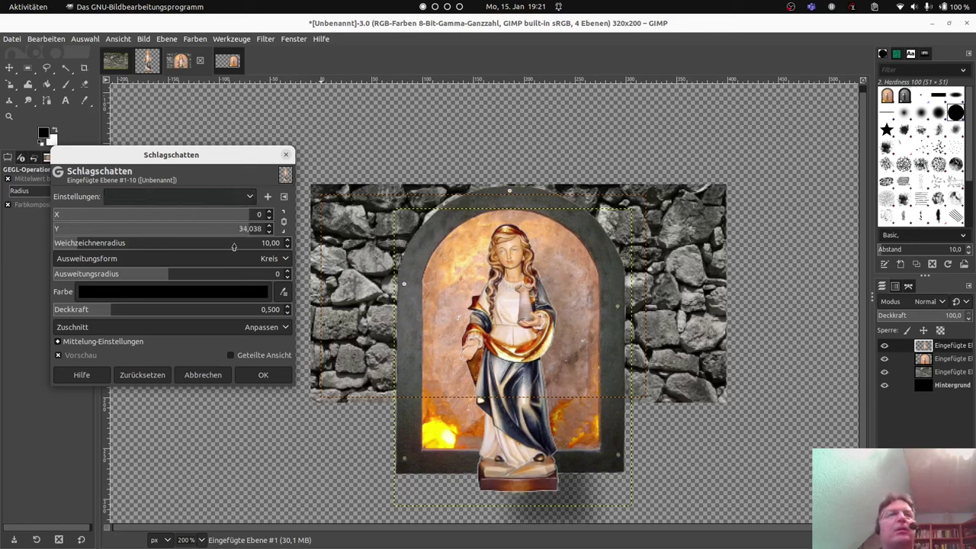
left_click(250, 228)
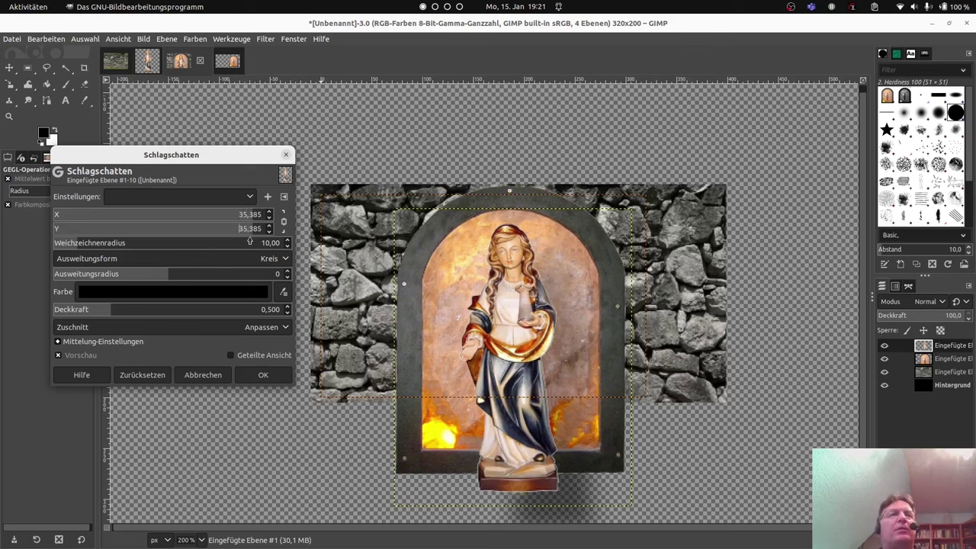
left_click(252, 214)
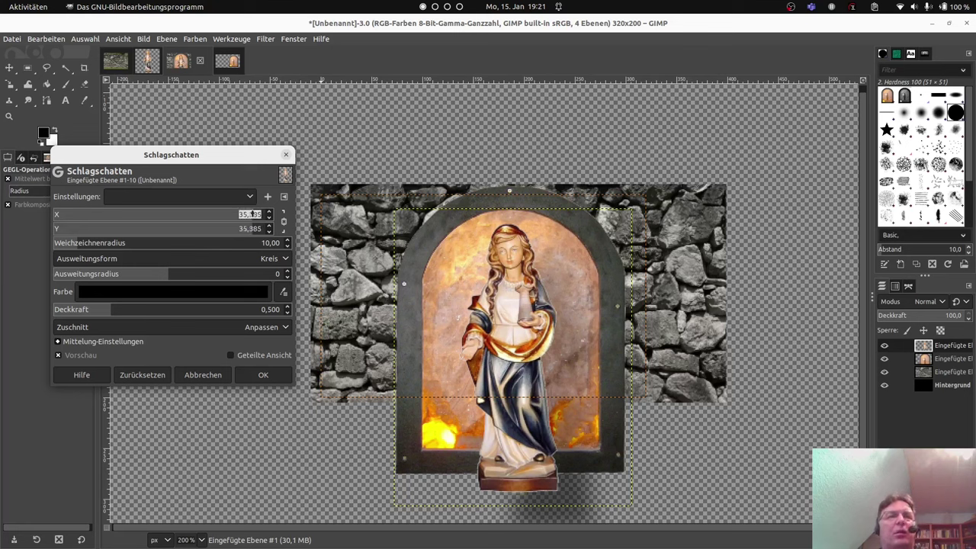
type("00")
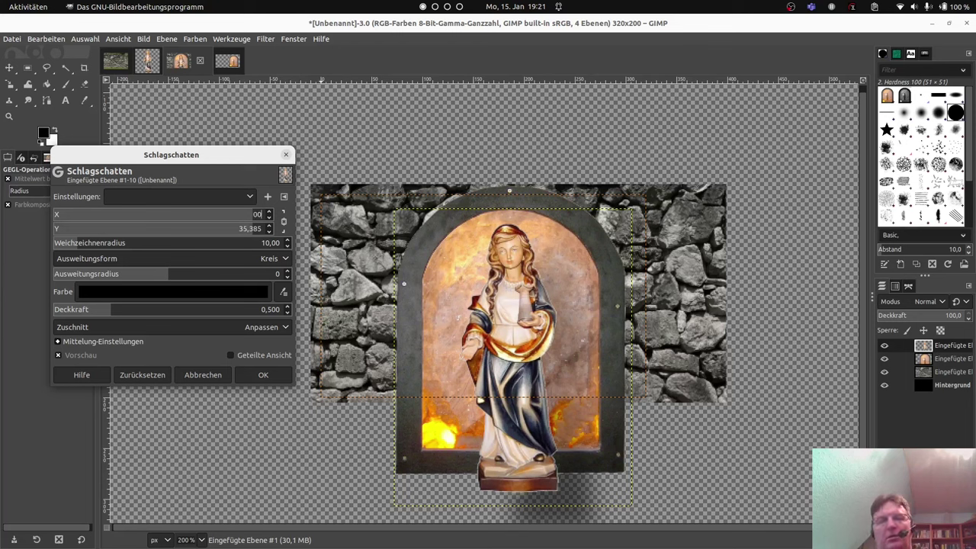
key("Tab")
Set the drop shadow colour to bright yellow (fff400)
left_click(153, 298)
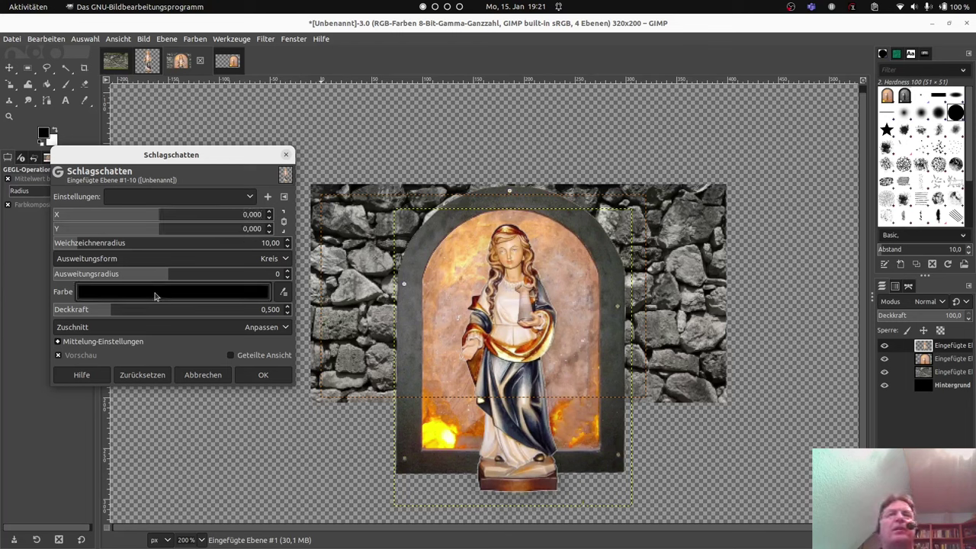
left_click(131, 347)
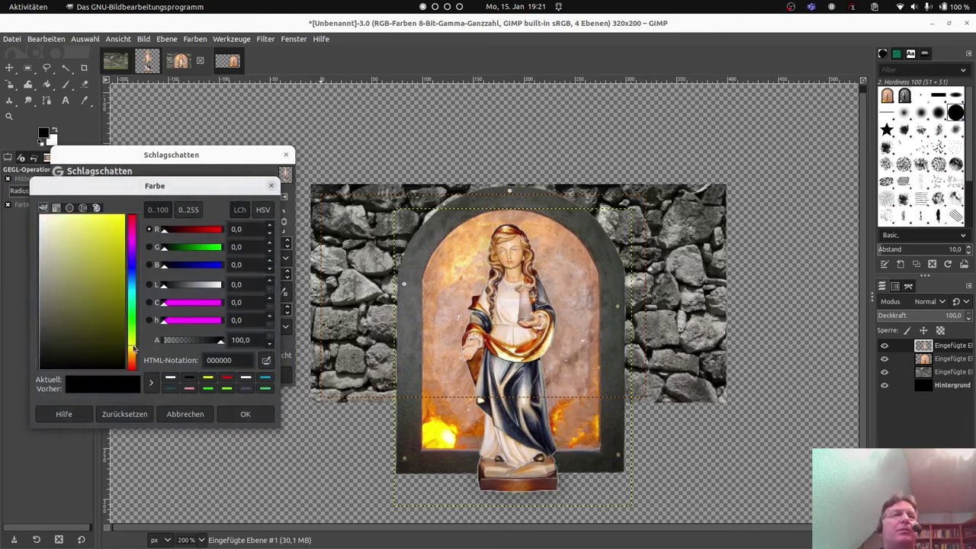
left_click(124, 215)
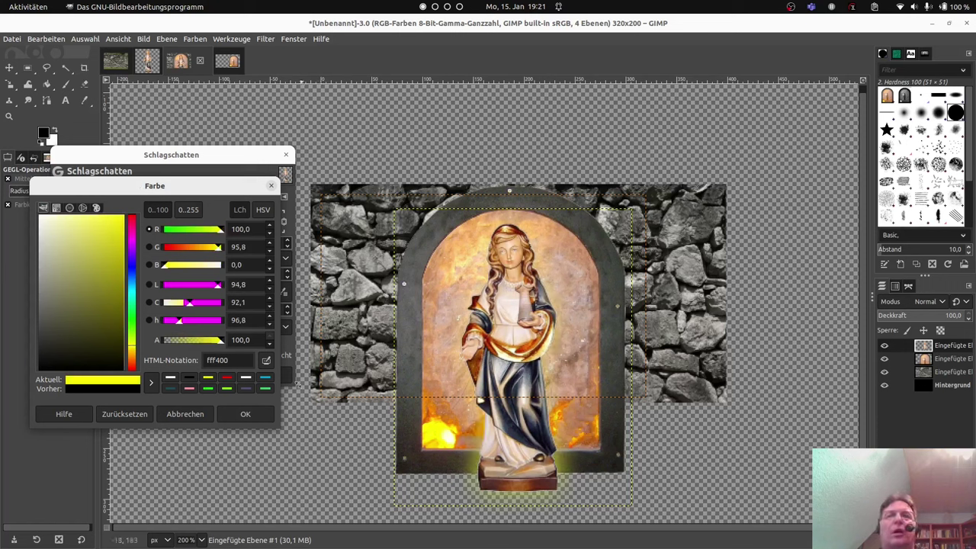
left_click(246, 415)
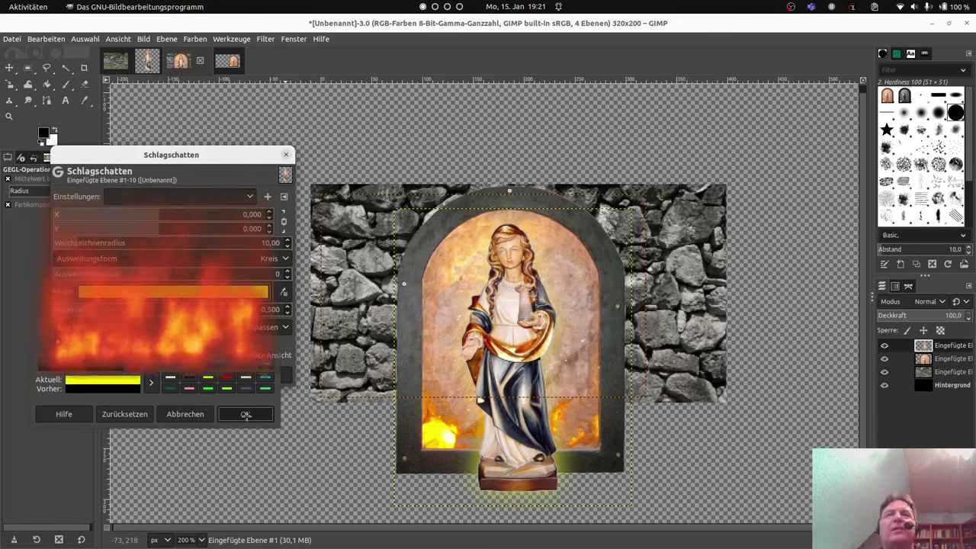
Apply the drop shadow with a blur radius of 2.00 and repeat the filter until the statue has a strong yellow glow
left_click(66, 243)
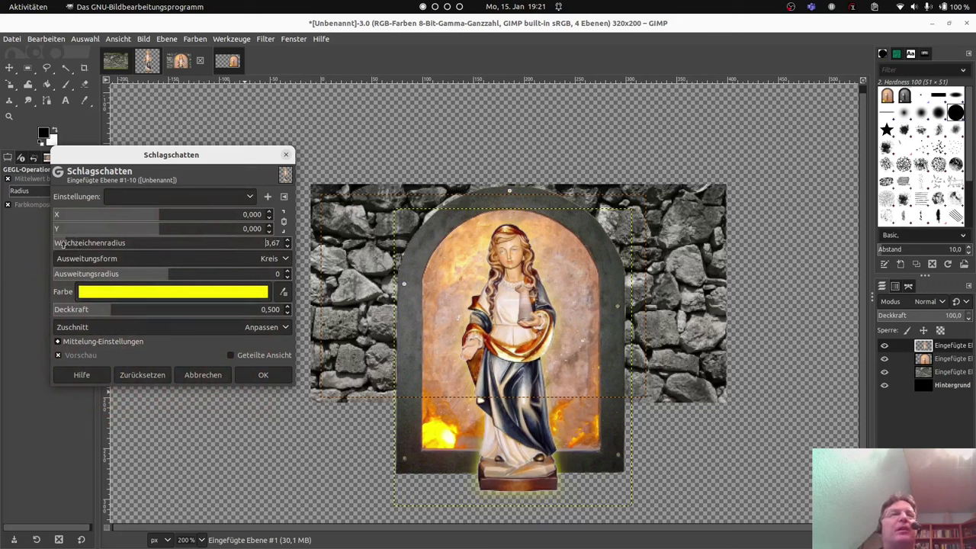
left_click(61, 243)
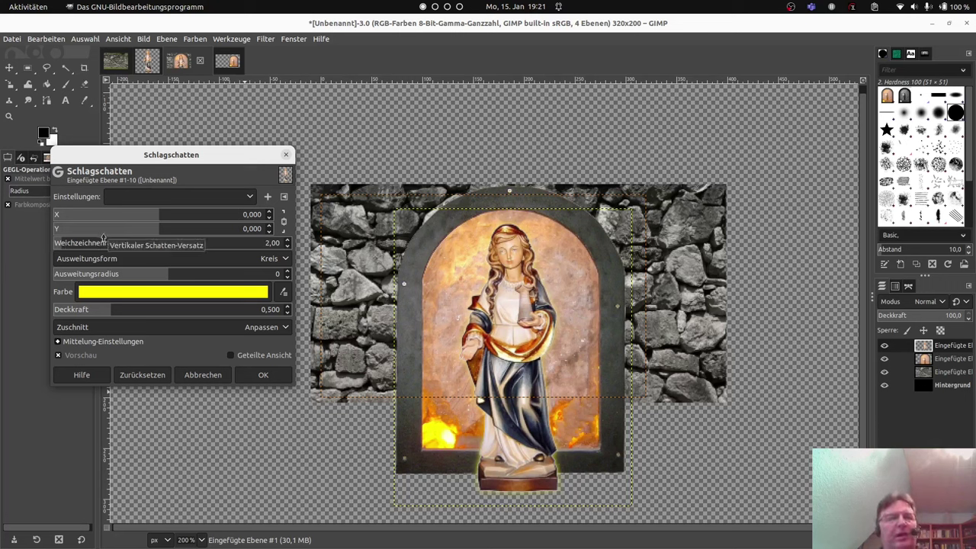
left_click(259, 372)
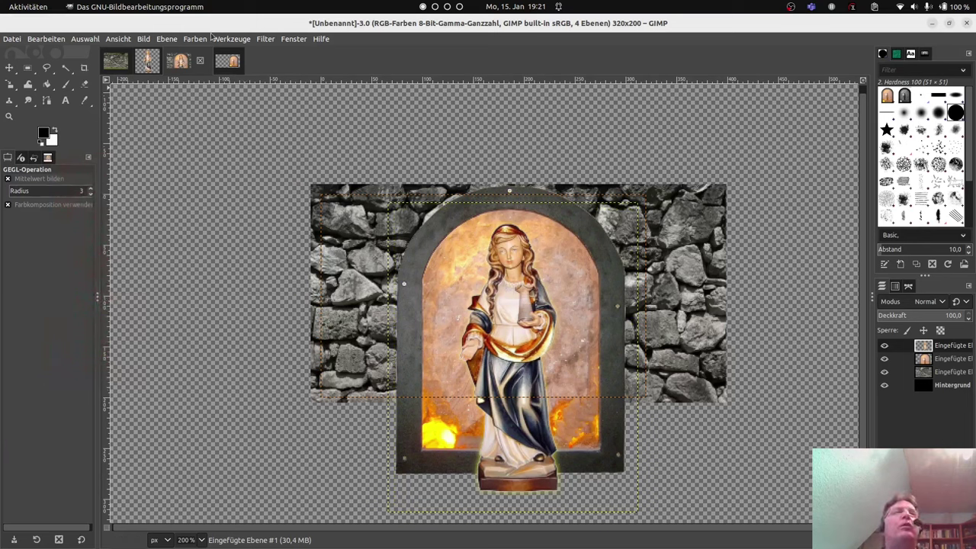
left_click(264, 40)
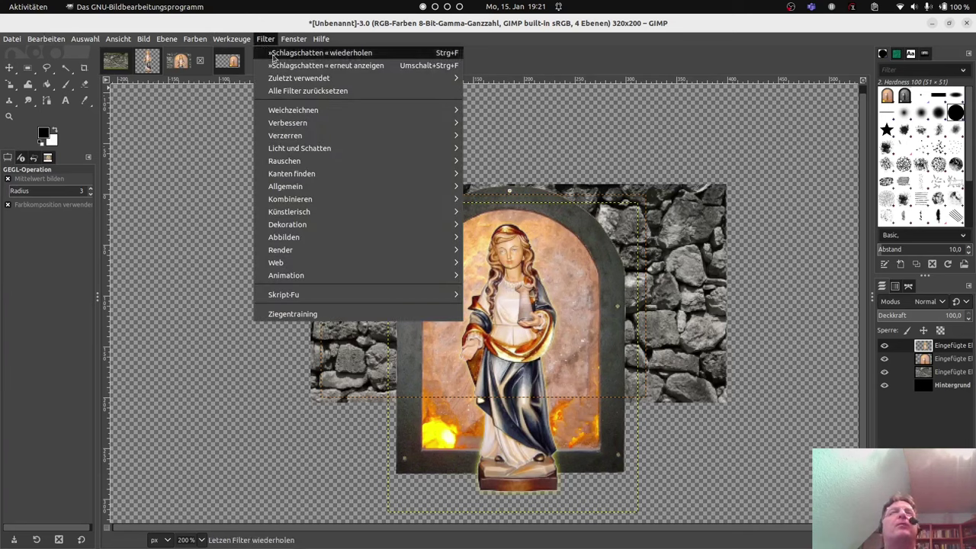
left_click(337, 54)
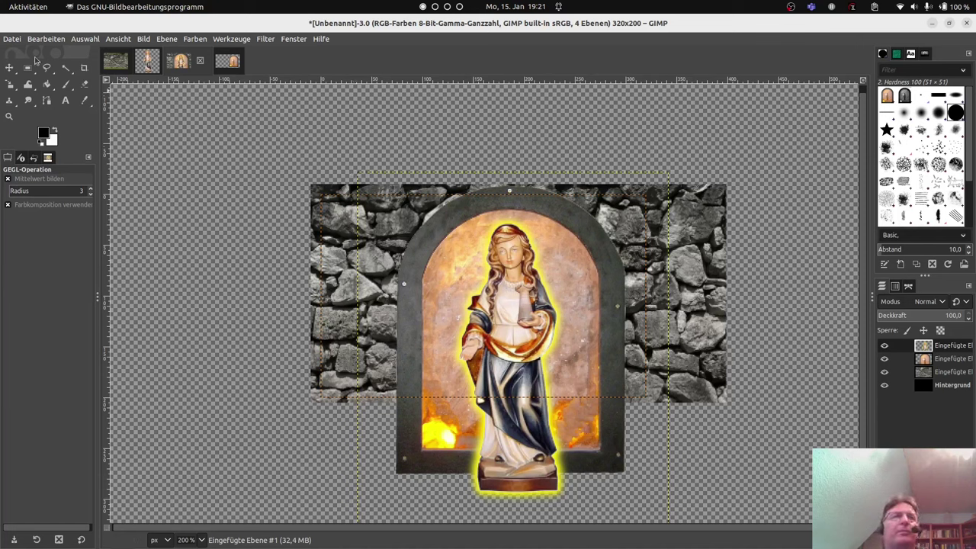
left_click(12, 40)
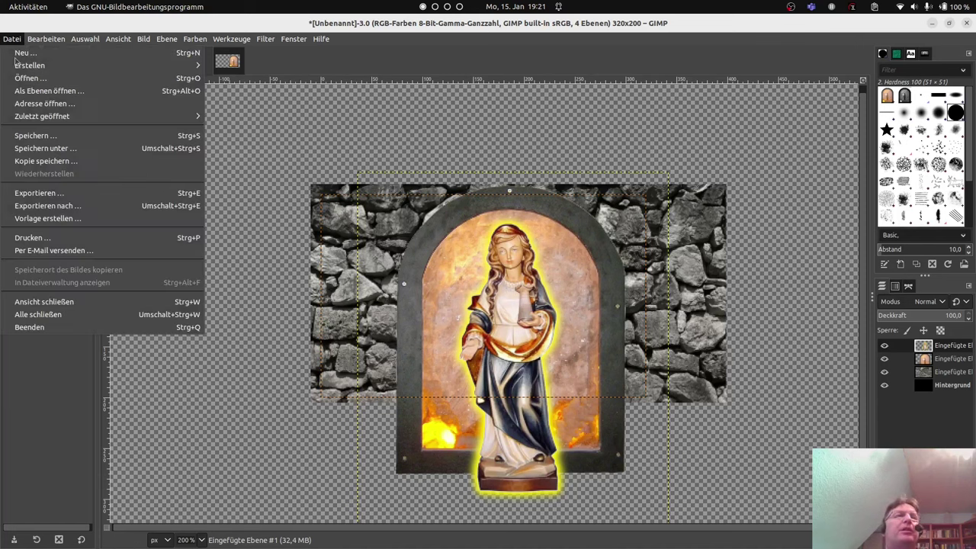
left_click(46, 148)
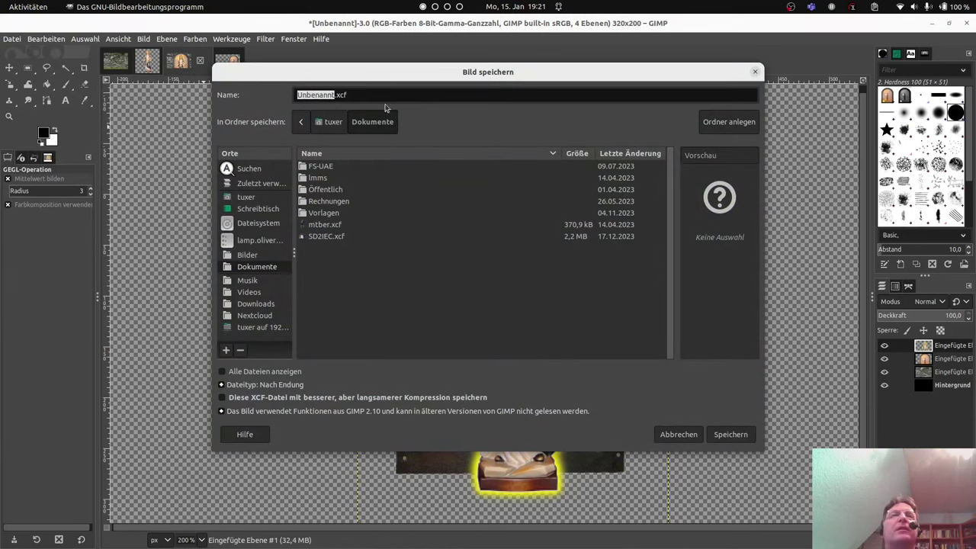
left_click(755, 72)
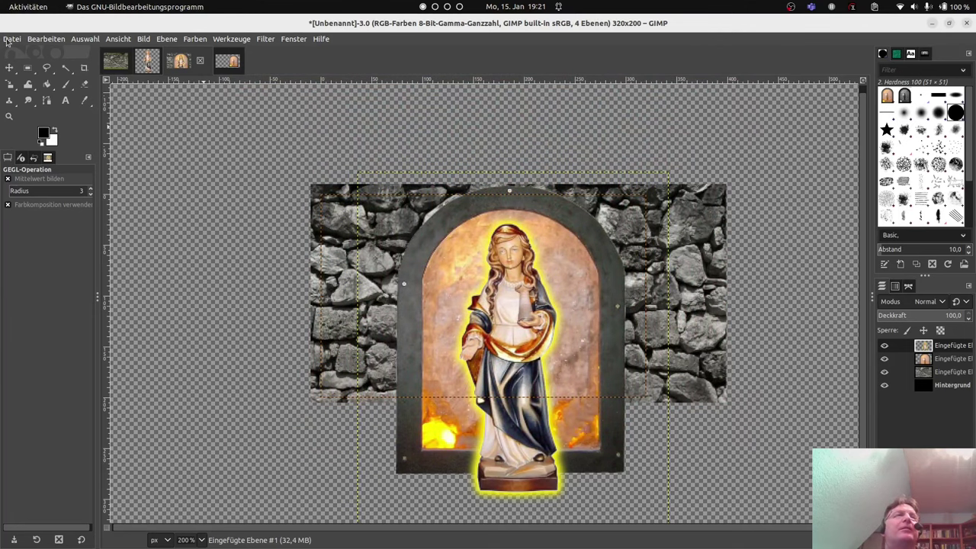
Export the composed picture as Barbara 4.png to the Dokumente folder with the default PNG options
left_click(9, 39)
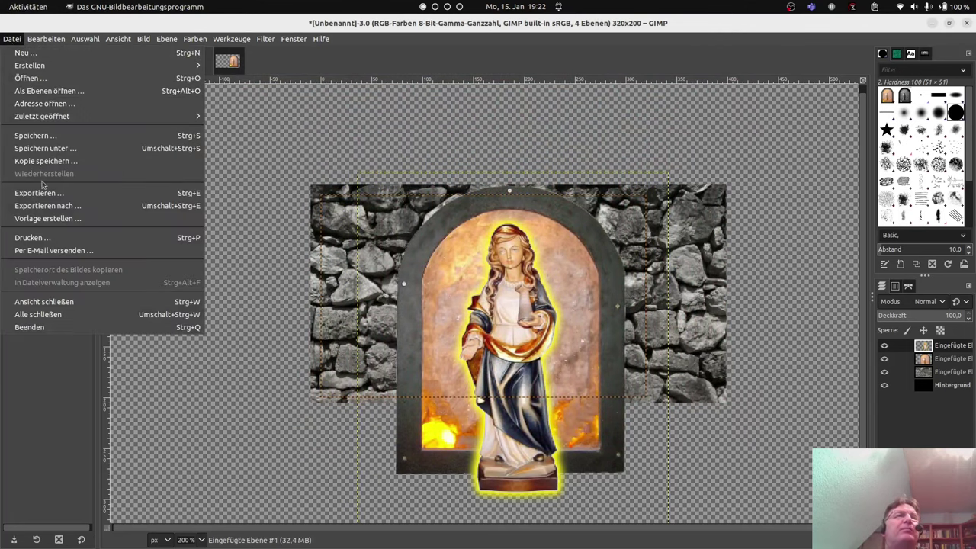
left_click(46, 205)
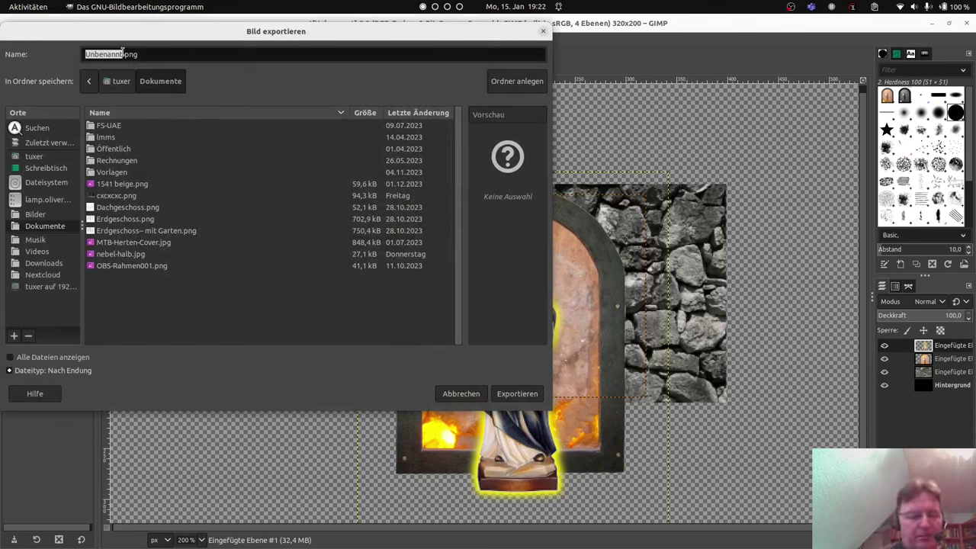
type("Barbara 4")
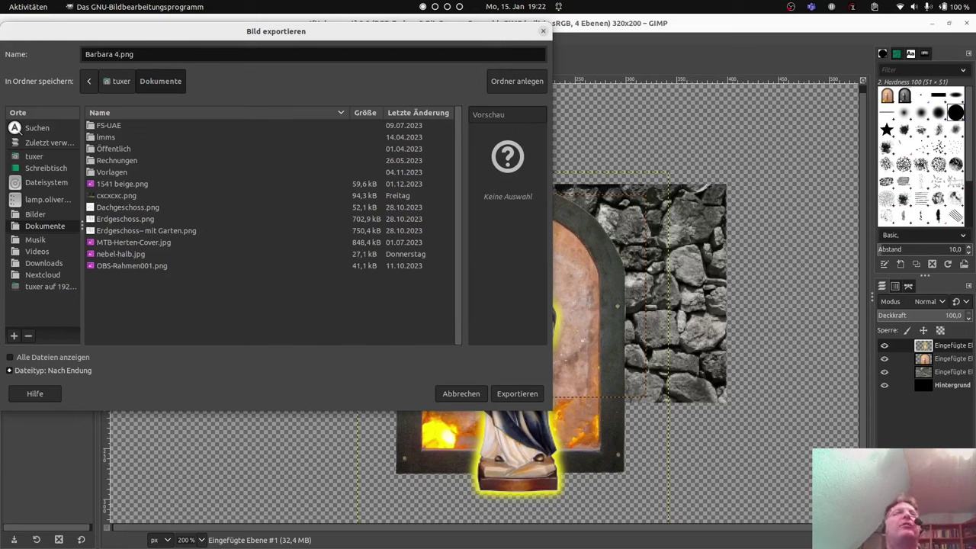
left_click(510, 395)
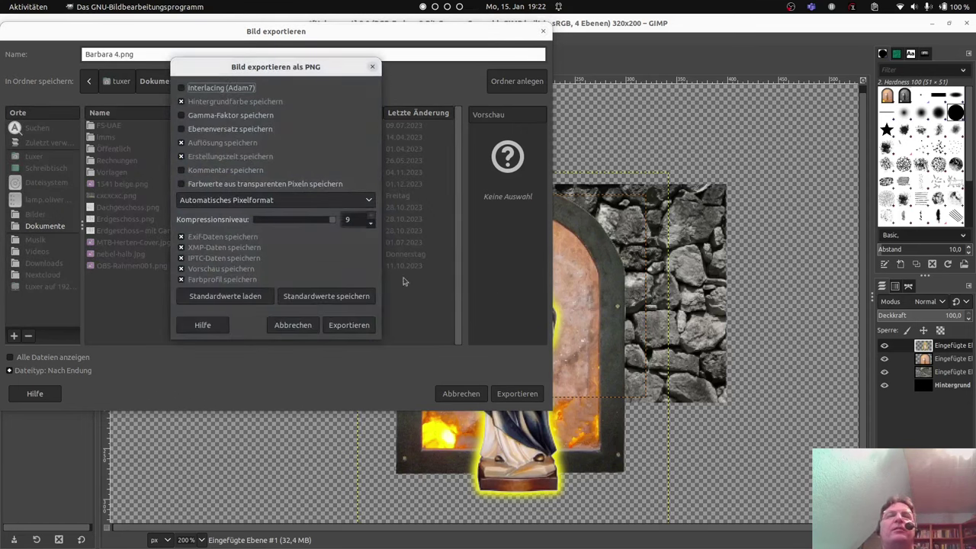
left_click(349, 326)
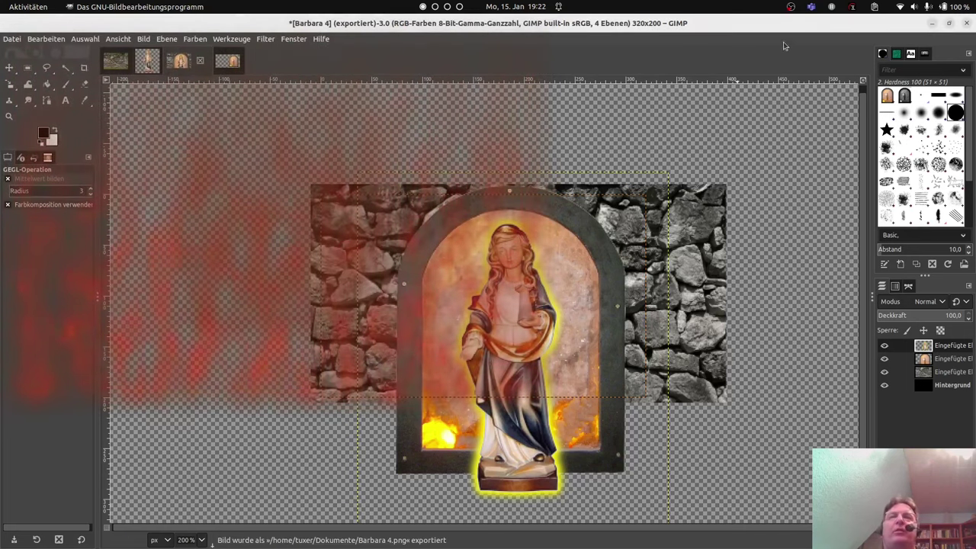
Switch to the browser, search for "pixcen c64" and look over the CSDb release page of Pixcen V0.7.0.13
left_click(931, 23)
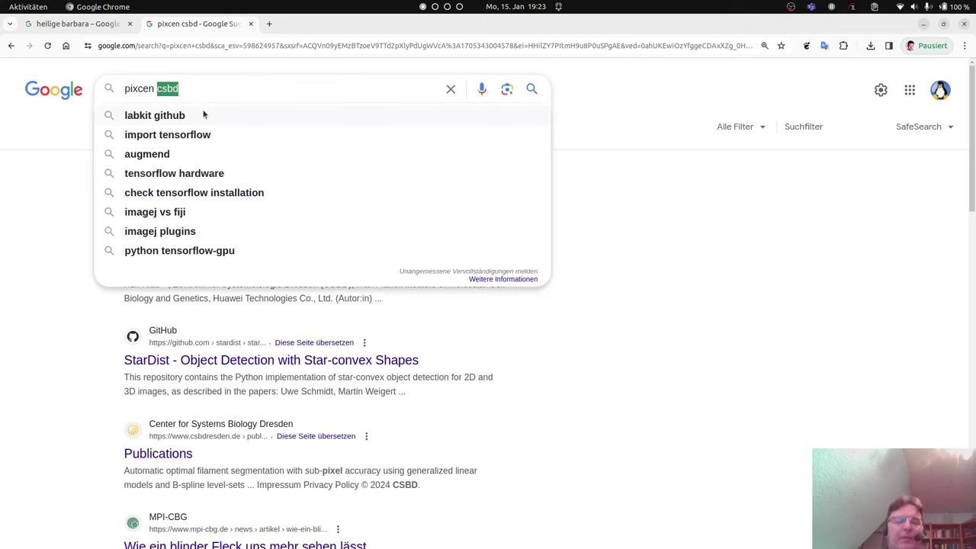
type("c64")
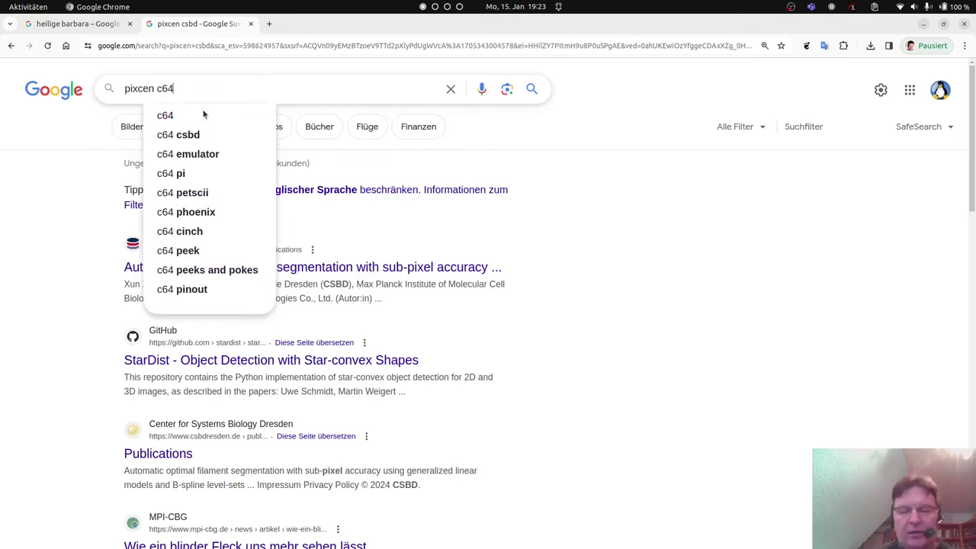
key("Return")
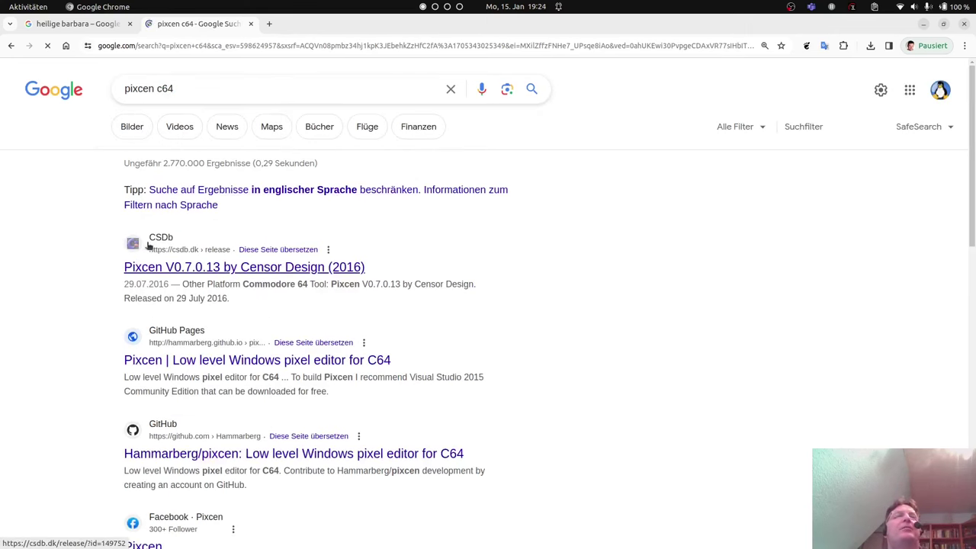
left_click(183, 268)
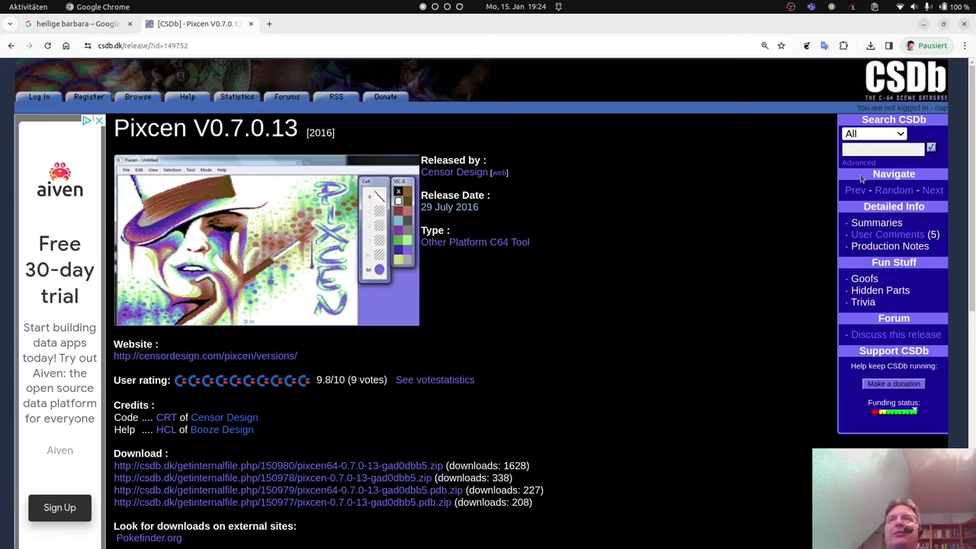
scroll(374, 351, "down", 4)
scroll(371, 366, "up", 4)
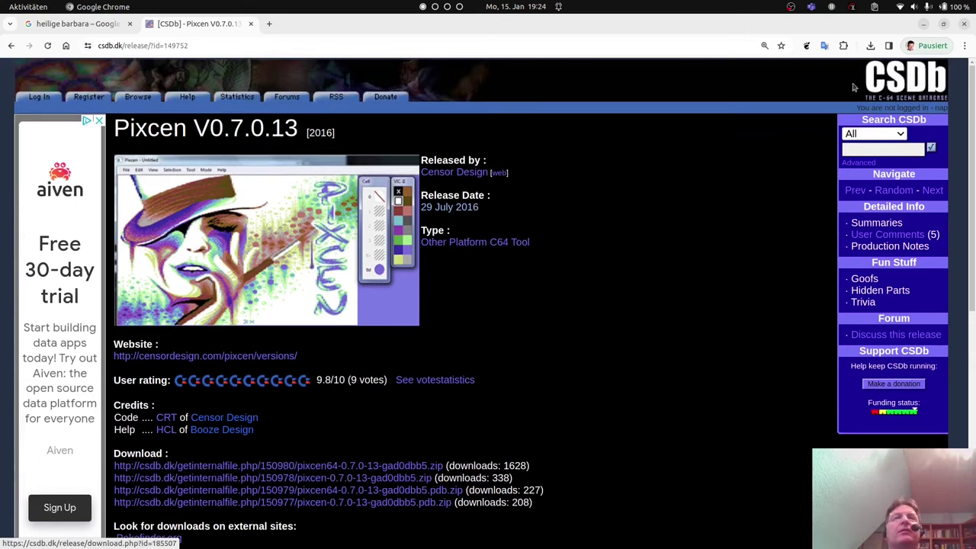
Launch 00_Pixcen_v2.exe from the xxx Ordnung D42 folder with the Wine prefix dx9 and restore its window to a smaller size
left_click(925, 24)
left_click(545, 348)
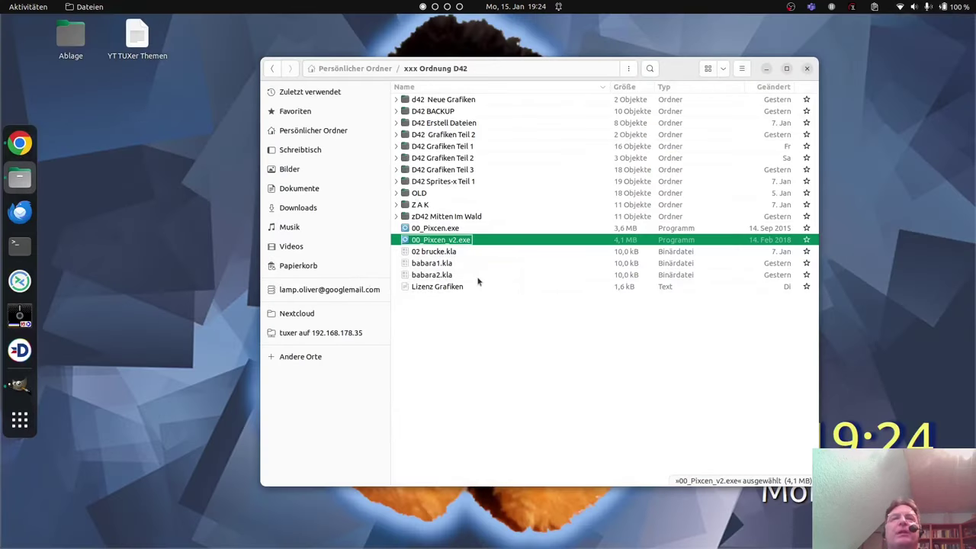
double_click(458, 243)
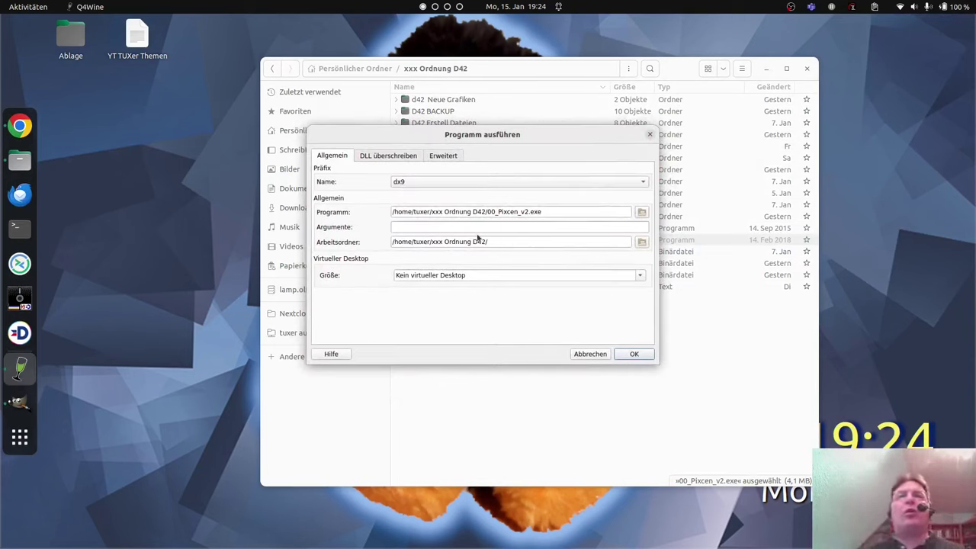
left_click(633, 355)
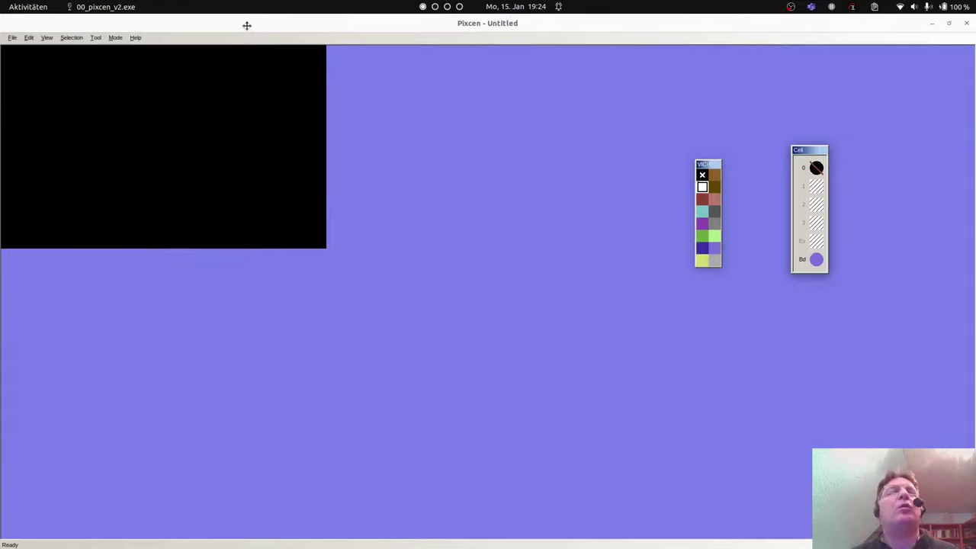
double_click(247, 26)
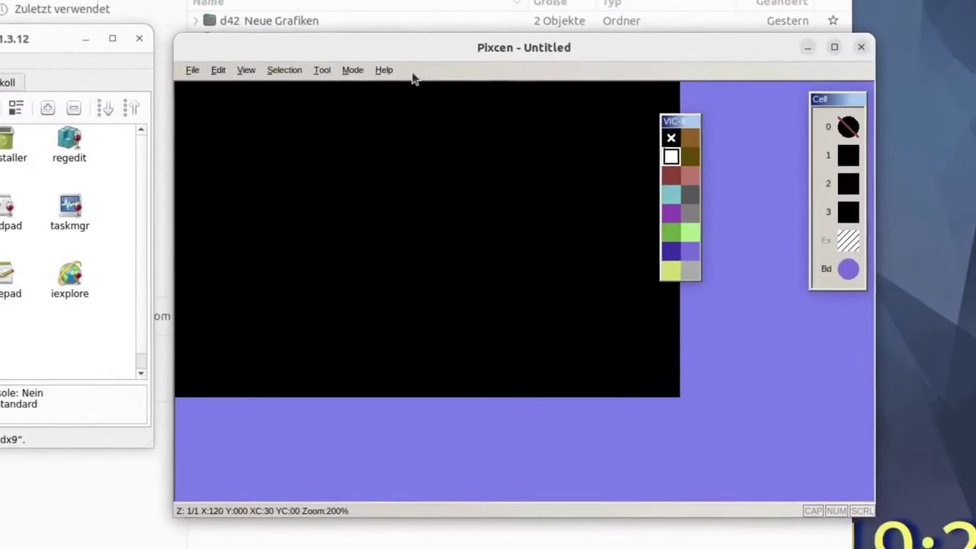
Check Pixcen's version information and close it again
left_click(517, 132)
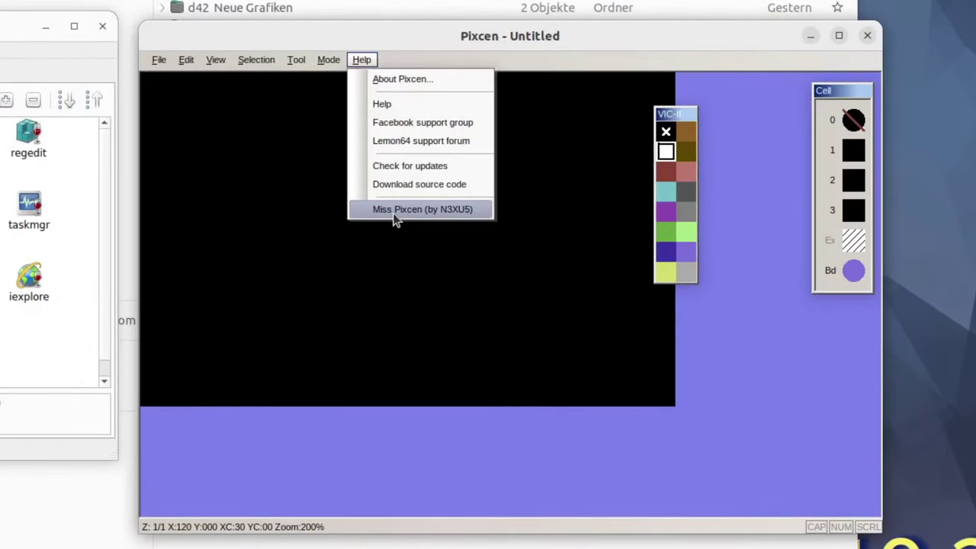
left_click(392, 80)
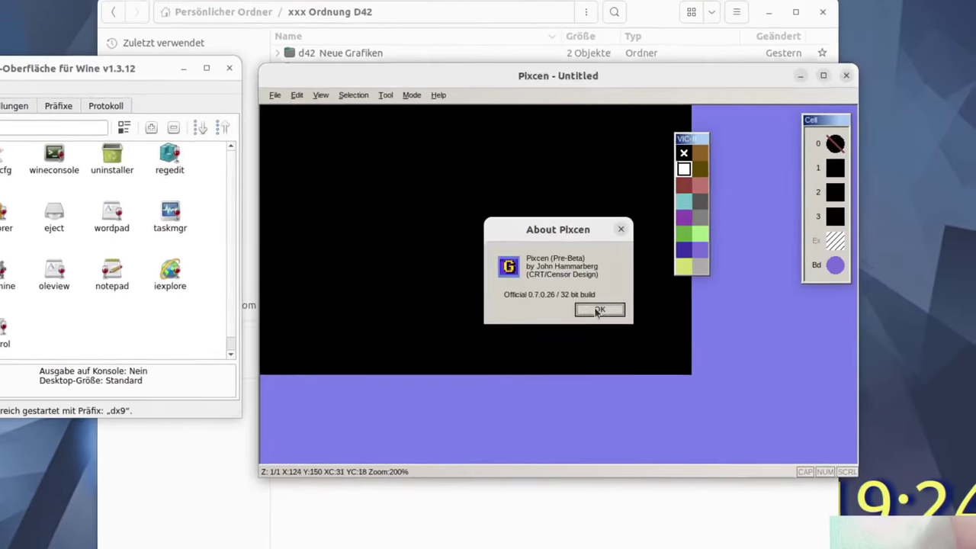
left_click(561, 326)
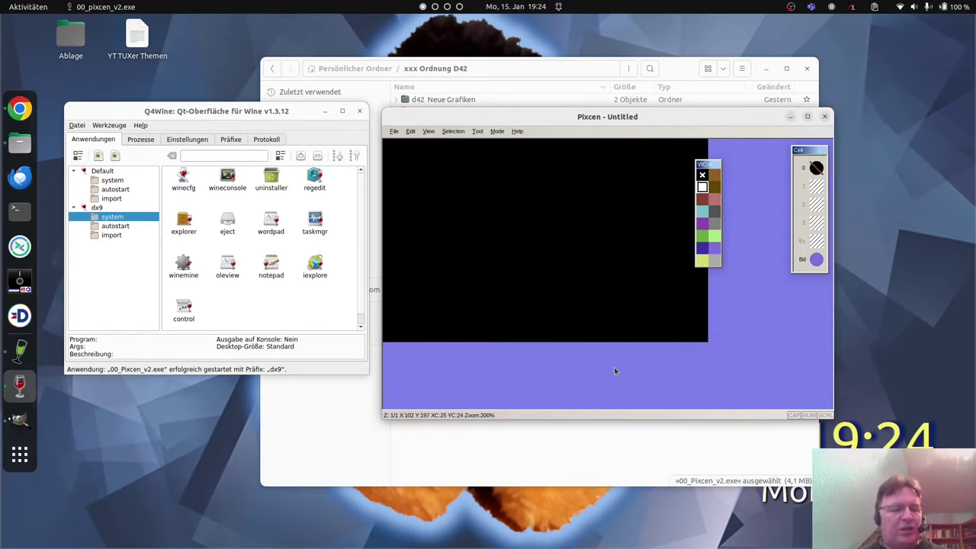
Centre the empty Pixcen canvas, close the Q4Wine window and place the file manager beside Pixcen
mouse_move(459, 226)
left_mouse_down()
mouse_move(586, 338)
mouse_move(689, 279)
mouse_move(624, 335)
mouse_move(422, 312)
mouse_move(536, 252)
mouse_move(503, 261)
left_mouse_up()
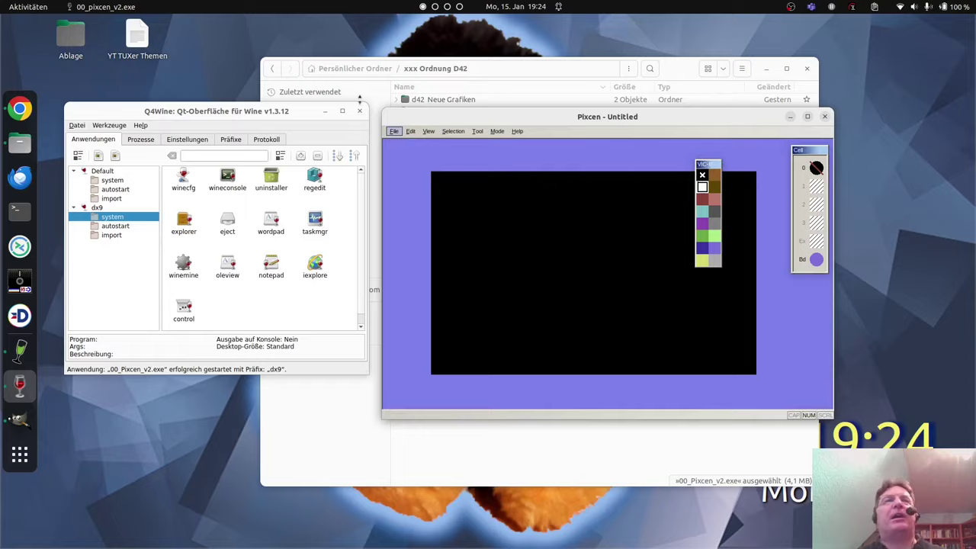
left_click(360, 111)
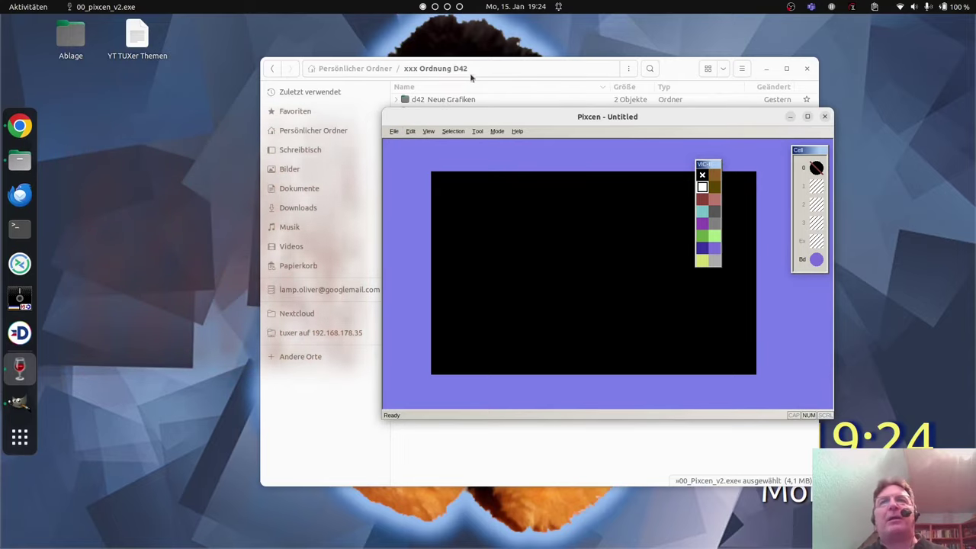
left_click_drag(674, 73, 448, 64)
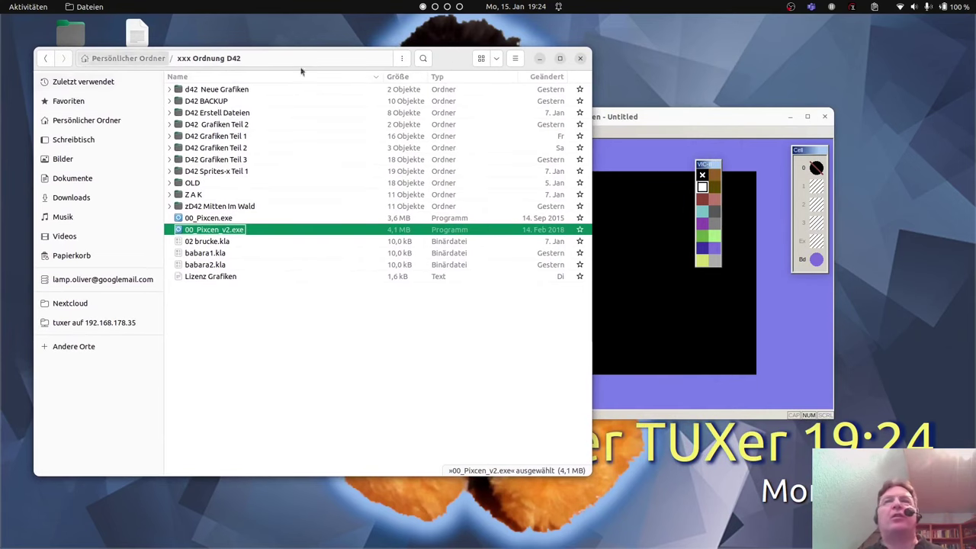
Transfer Barbara 4.png to the xxx Ordnung D42 folder and move the Pixcen window further away from the file list
left_click(127, 60)
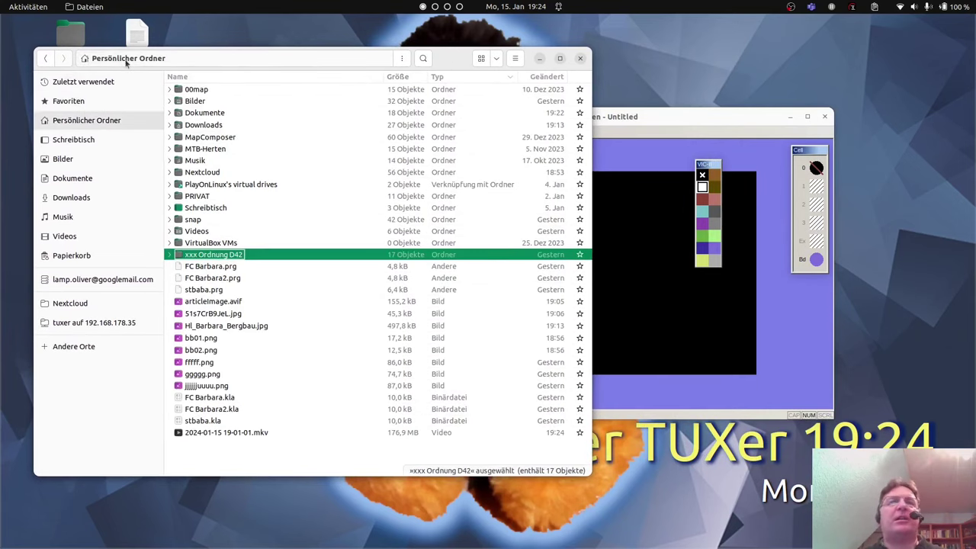
left_click_drag(660, 127, 756, 93)
double_click(213, 254)
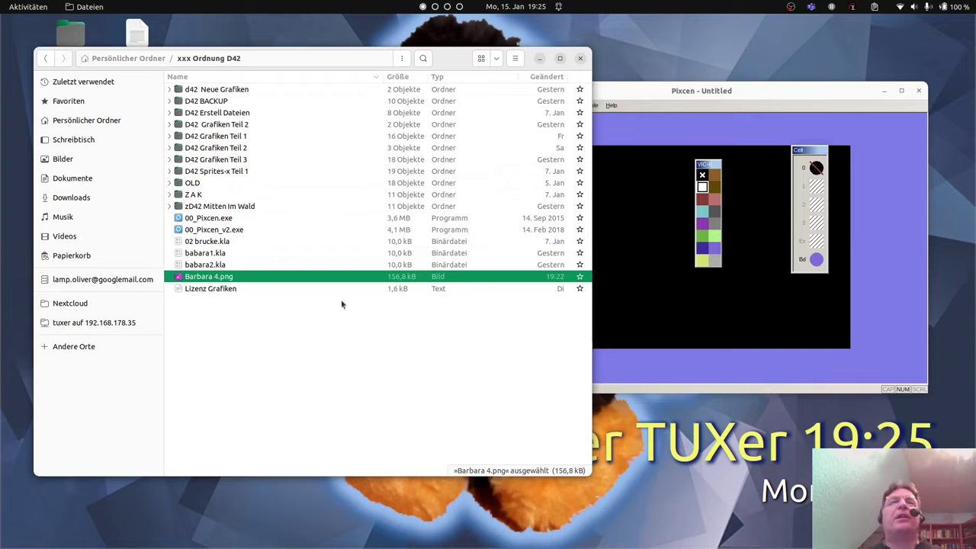
Import Barbara 4.png into Pixcen in Multicolor mode and move the VIC-II and Cell palettes off the picture
left_click_drag(197, 277, 634, 242)
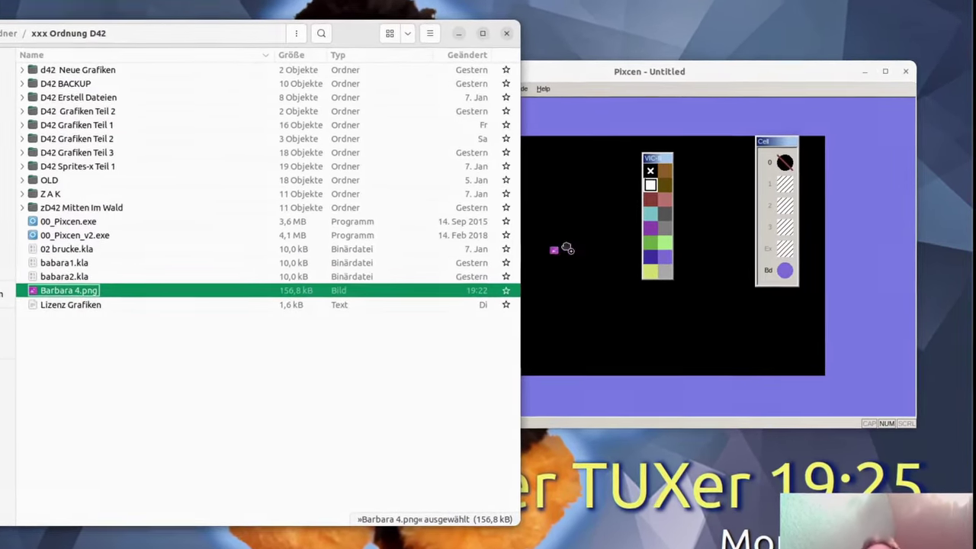
left_click_drag(564, 248, 602, 305)
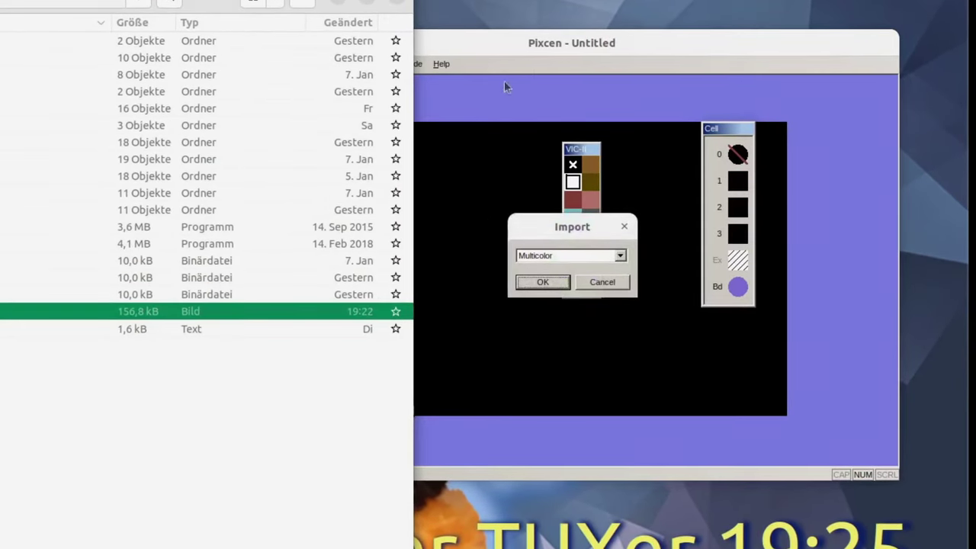
left_click(515, 38)
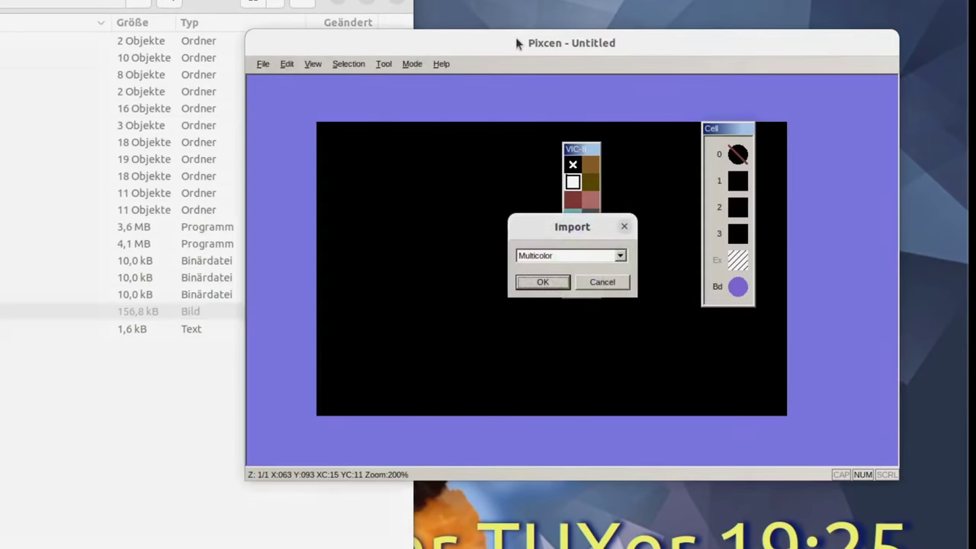
left_click(521, 289)
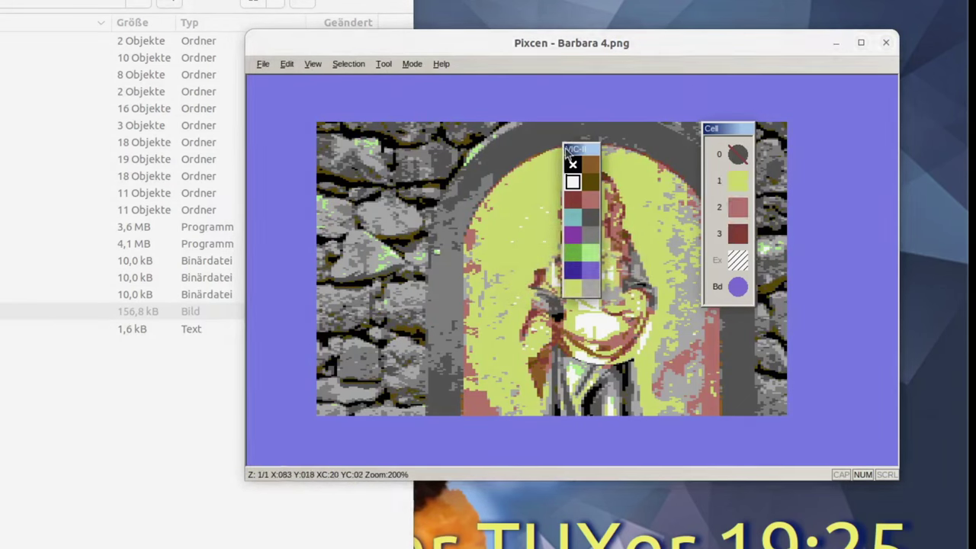
left_click_drag(570, 145, 802, 440)
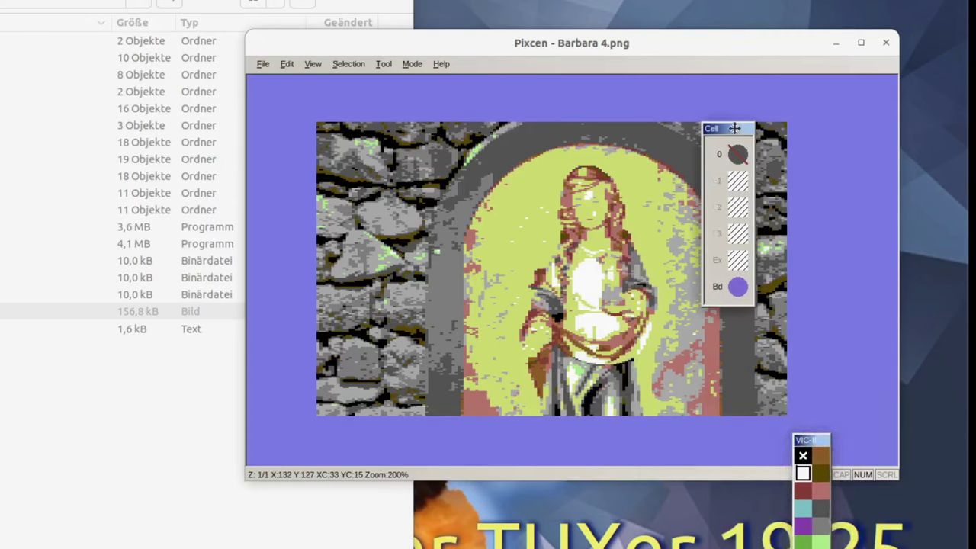
left_click_drag(736, 130, 911, 400)
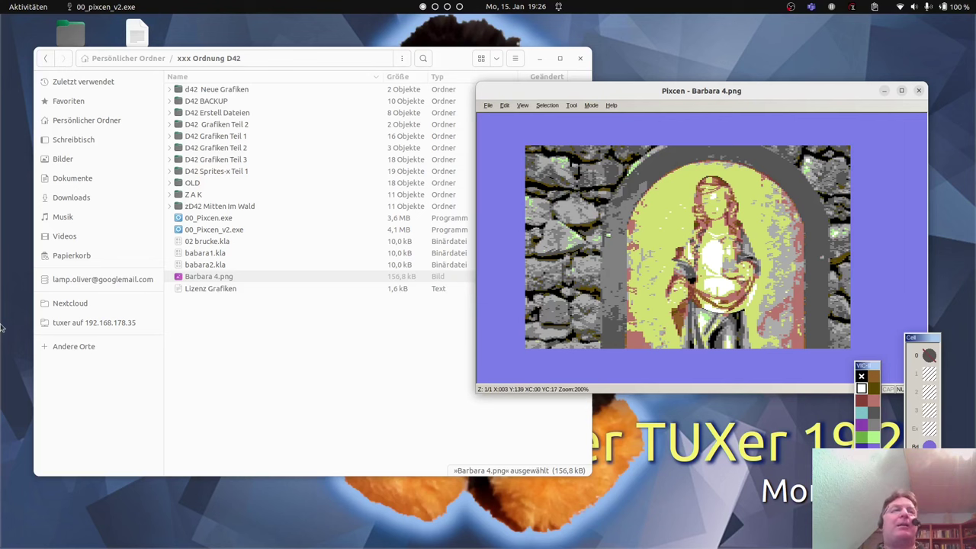
Switch back to GIMP and reduce the saturation of the shrine layer to a scale of 0.420
mouse_move(3, 366)
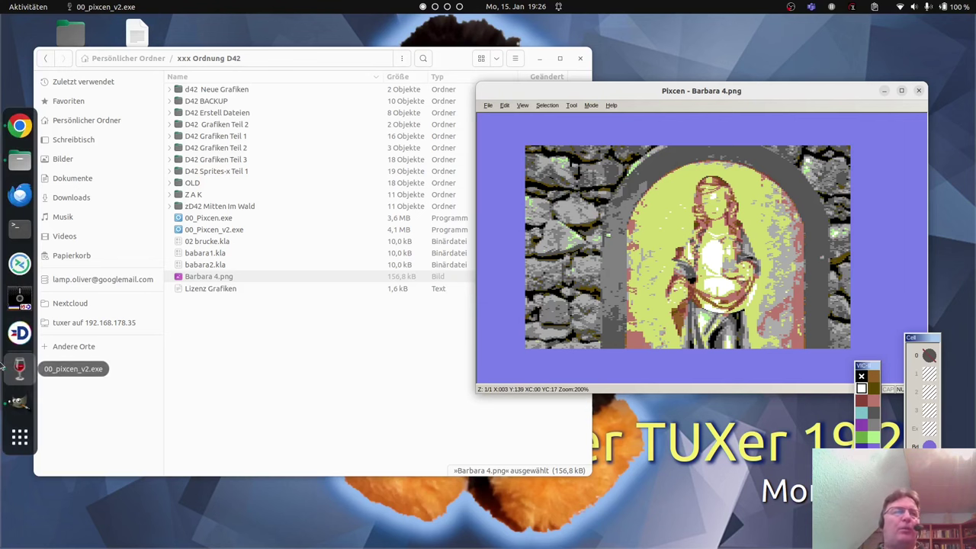
left_click(20, 402)
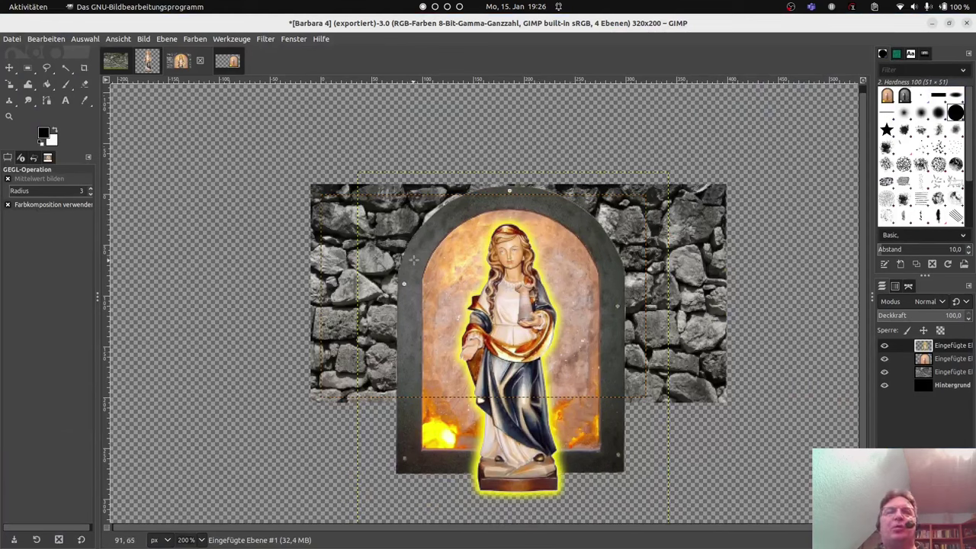
left_click(949, 361)
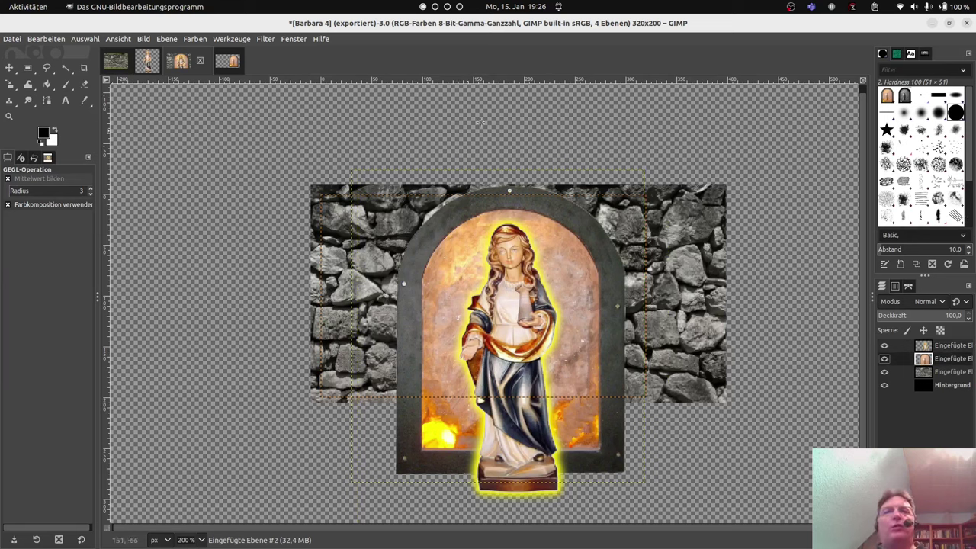
left_click(167, 39)
mouse_move(192, 43)
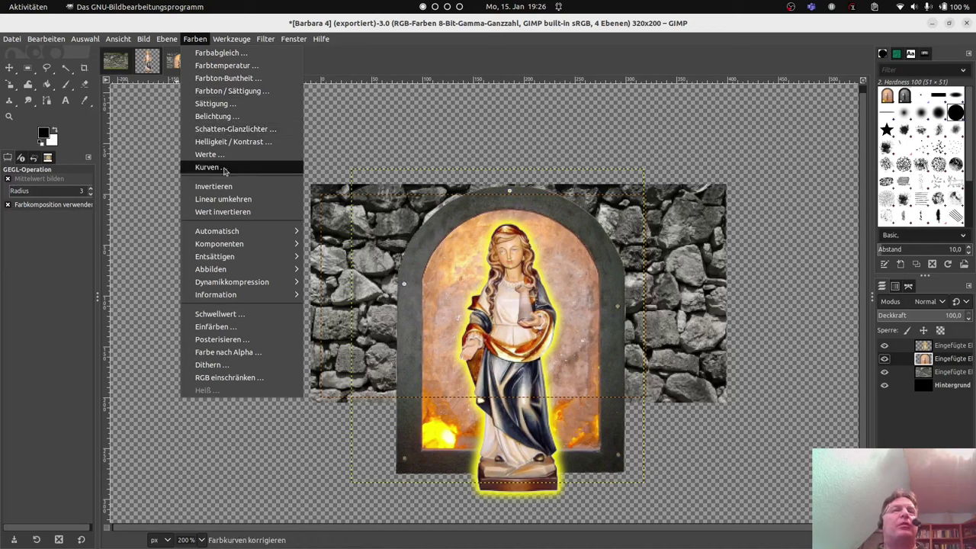
left_click(261, 111)
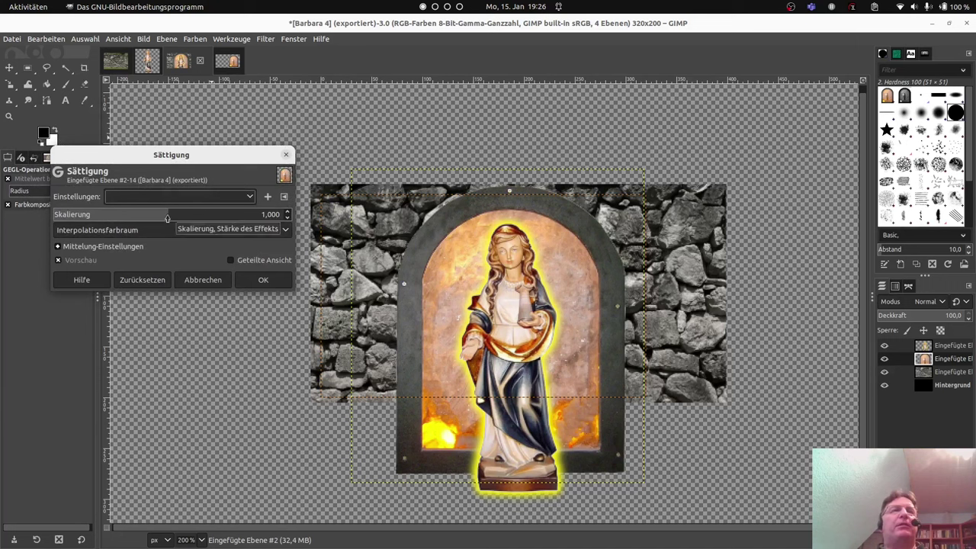
left_click_drag(168, 218, 104, 214)
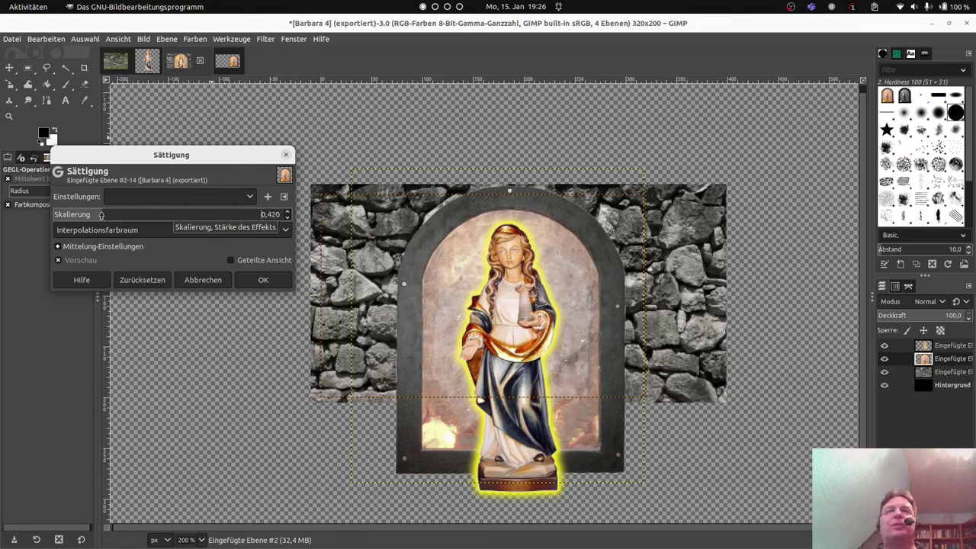
left_click(263, 279)
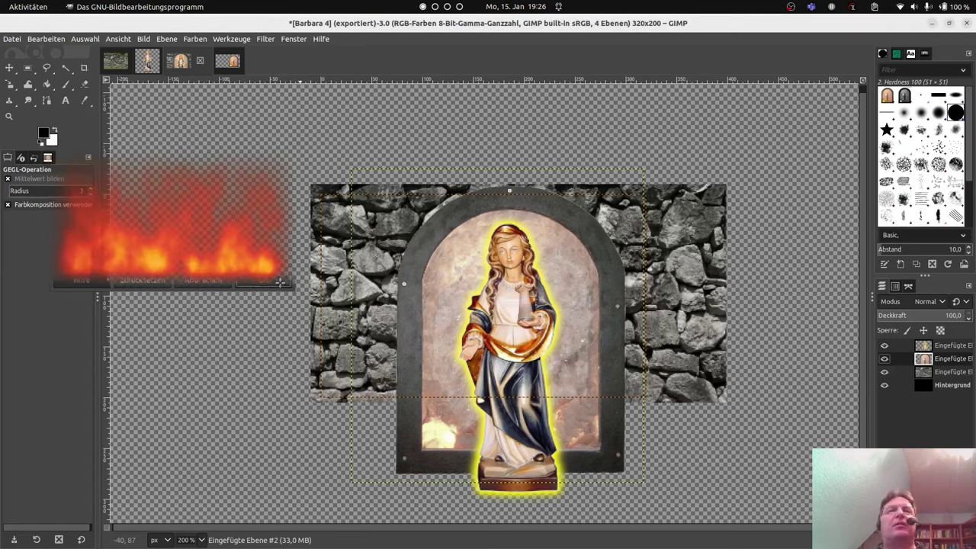
Darken the shrine layer with Curves by pulling the value curve's midpoint to input 149 and output 86
left_click(265, 40)
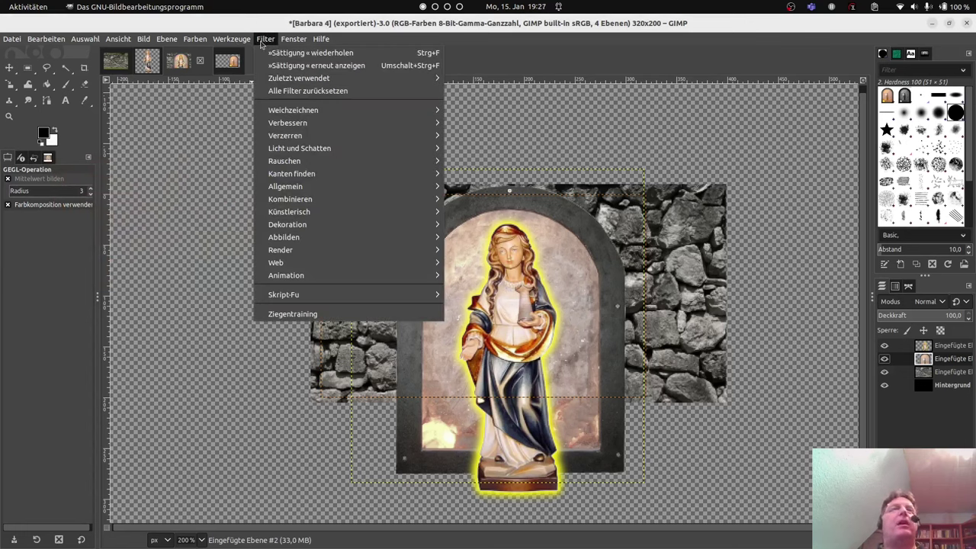
mouse_move(203, 43)
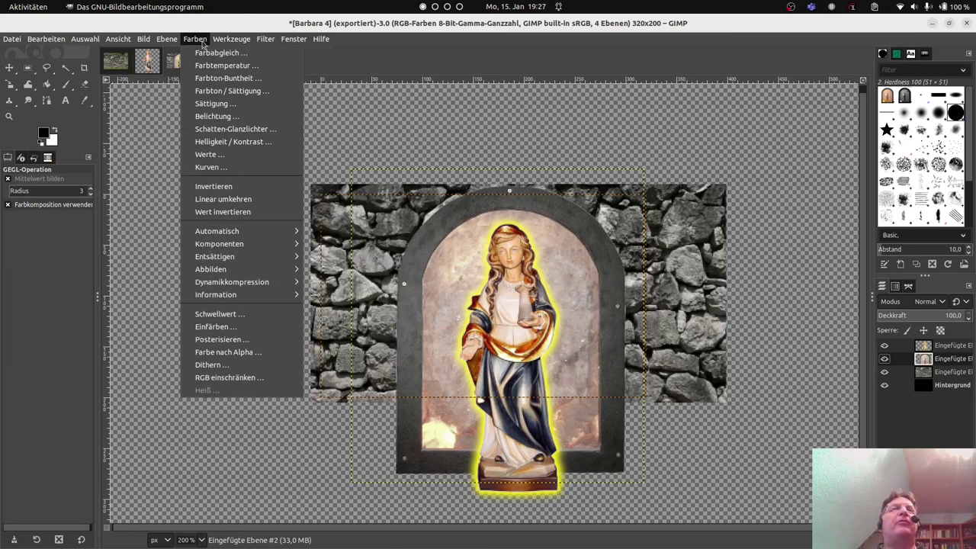
left_click(219, 167)
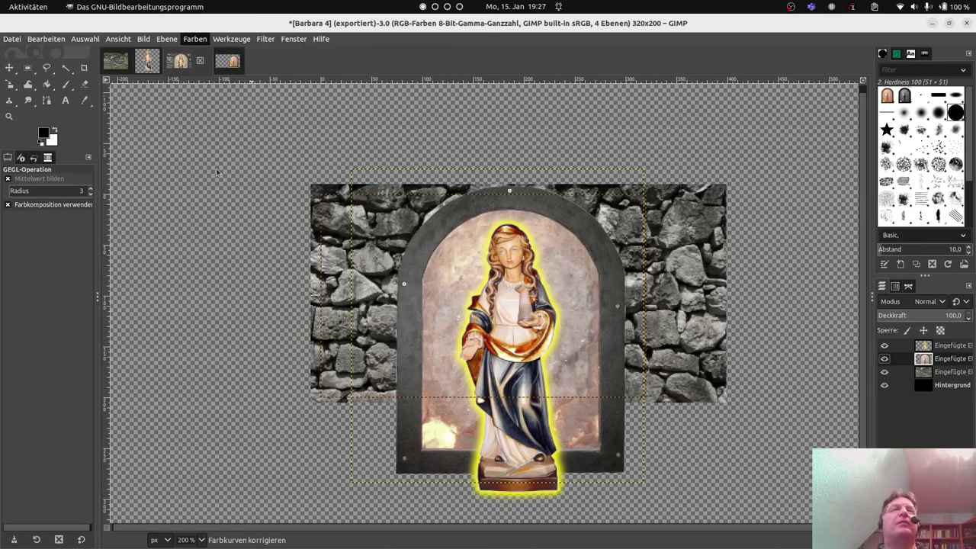
left_click_drag(222, 168, 240, 188)
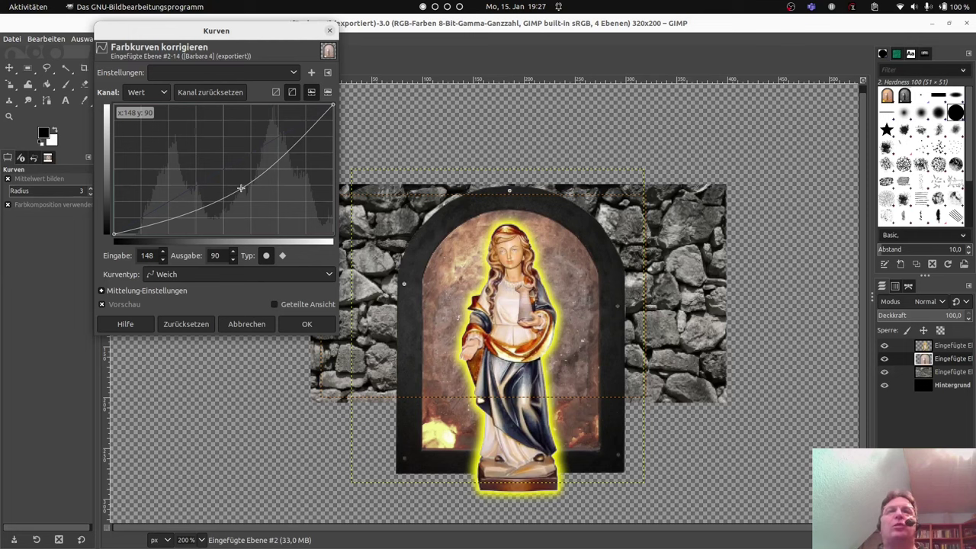
left_click_drag(241, 188, 242, 190)
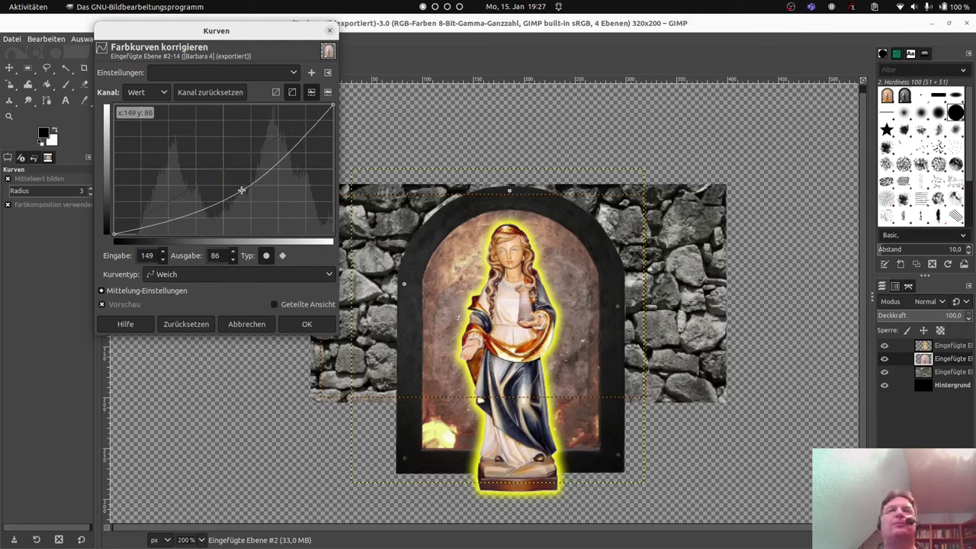
left_click(318, 322)
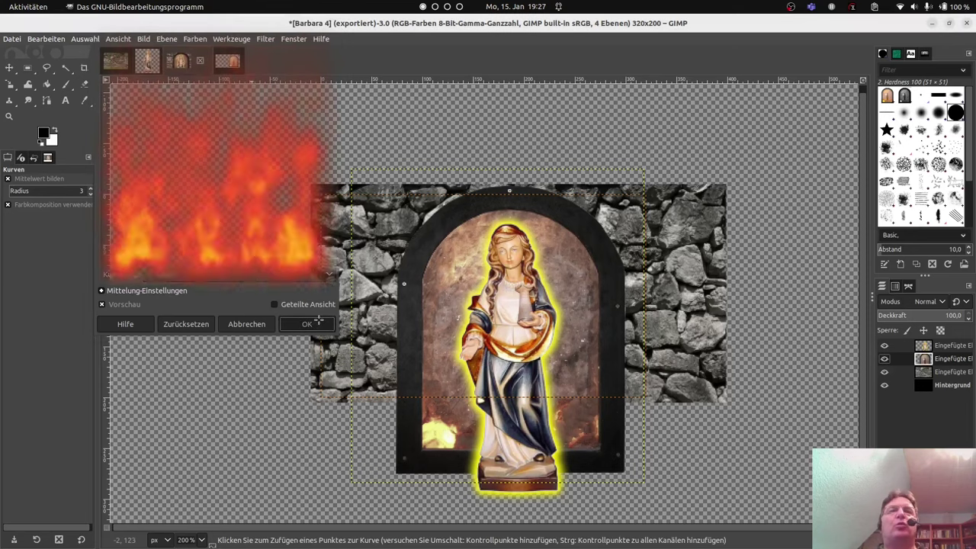
Reduce the shrine layer's saturation to a scale of 0.487
left_click(195, 38)
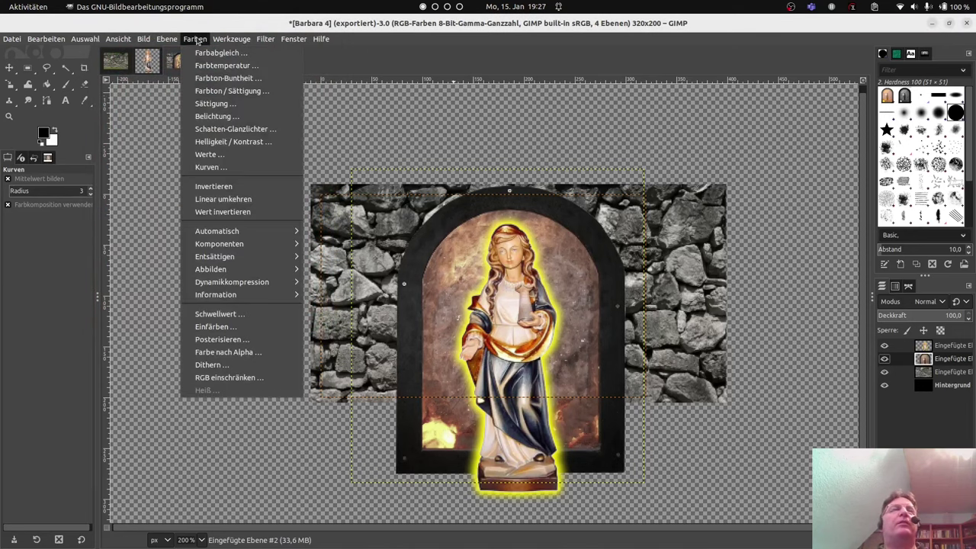
left_click(218, 103)
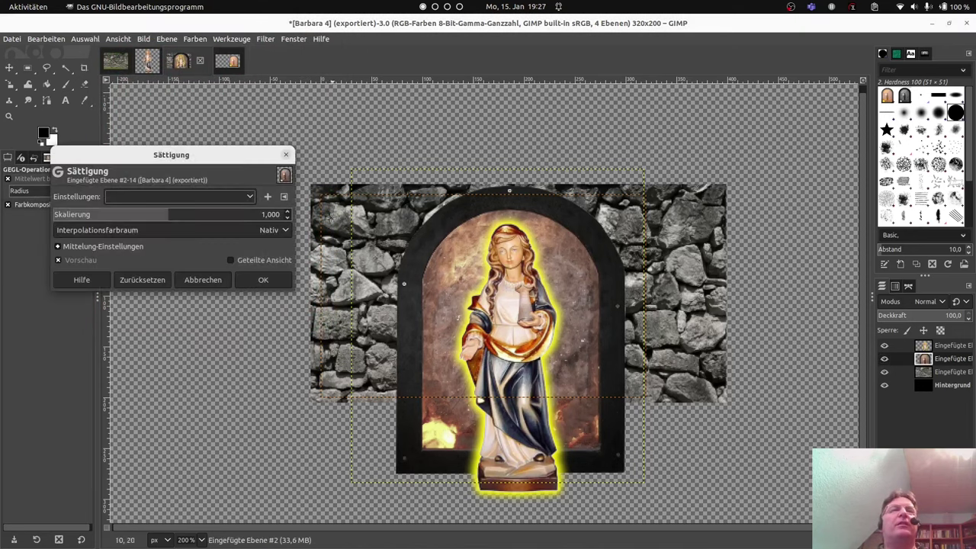
left_click_drag(163, 216, 111, 213)
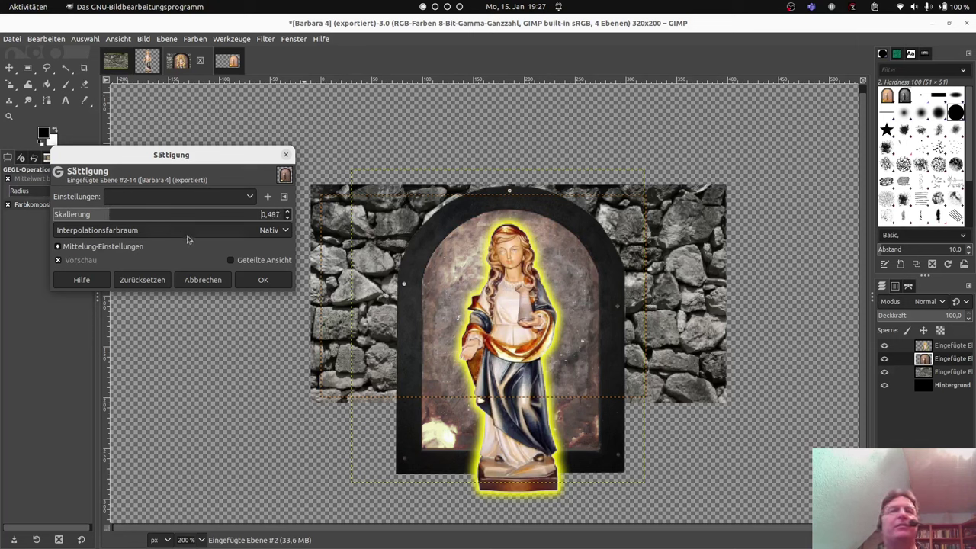
left_click(254, 281)
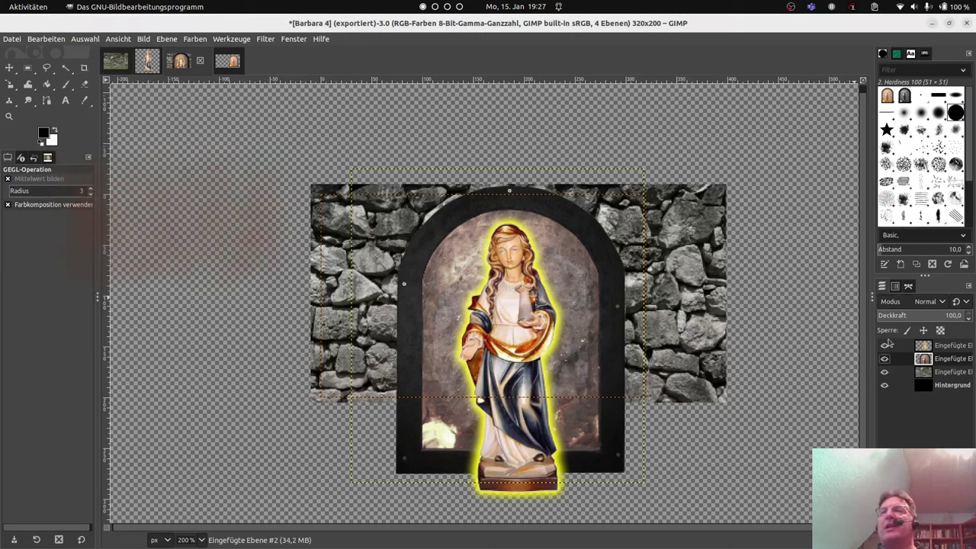
Select the statue layer, and switch to Pixcen briefly to review the Barbara 4.png conversion
left_click(952, 347)
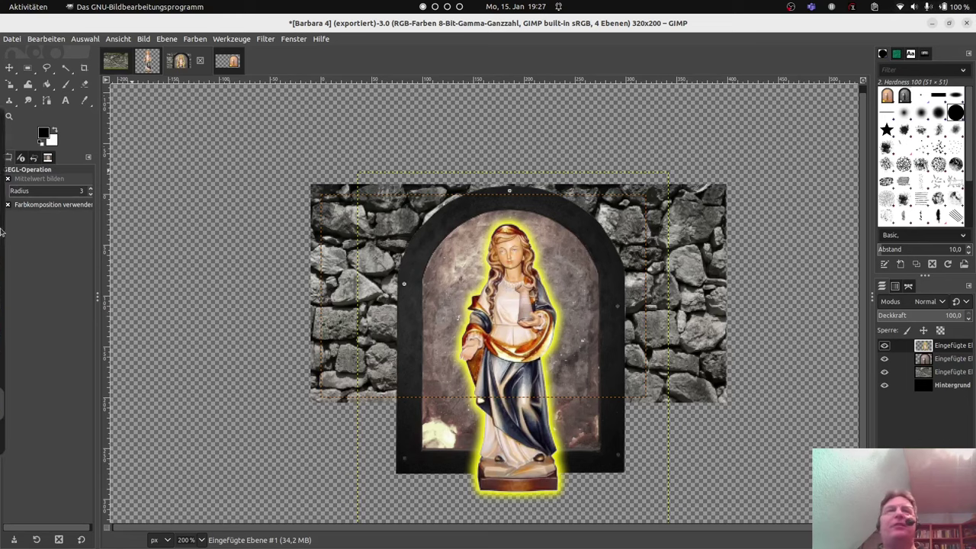
mouse_move(3, 398)
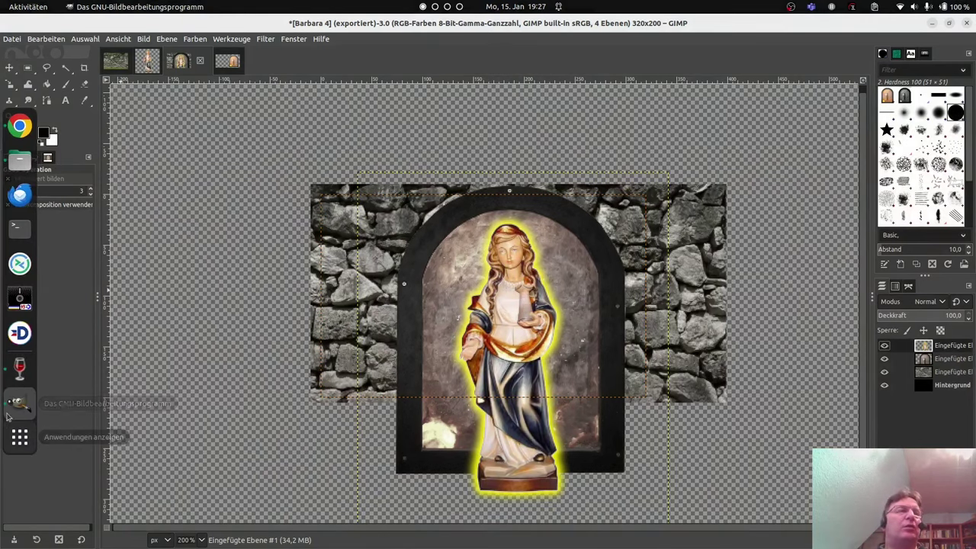
left_click(11, 372)
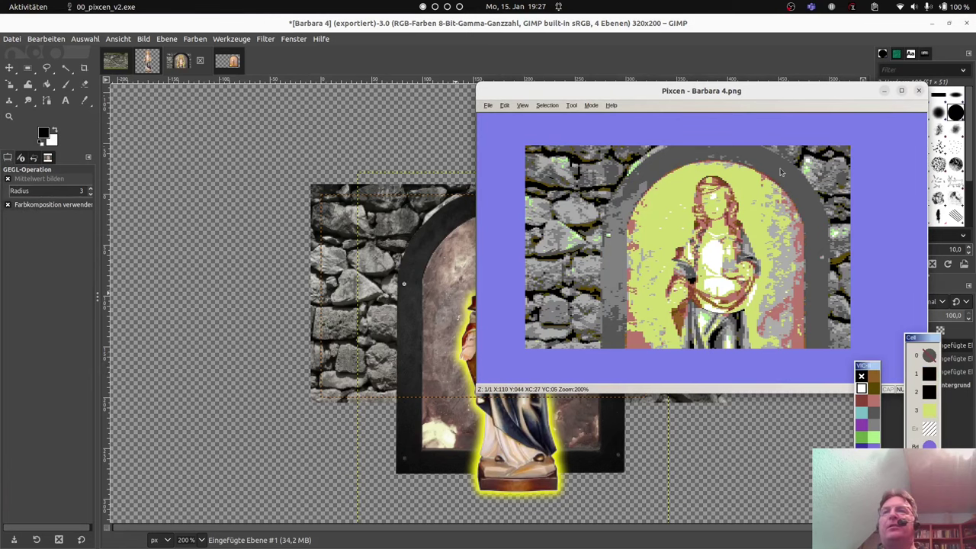
left_click(884, 91)
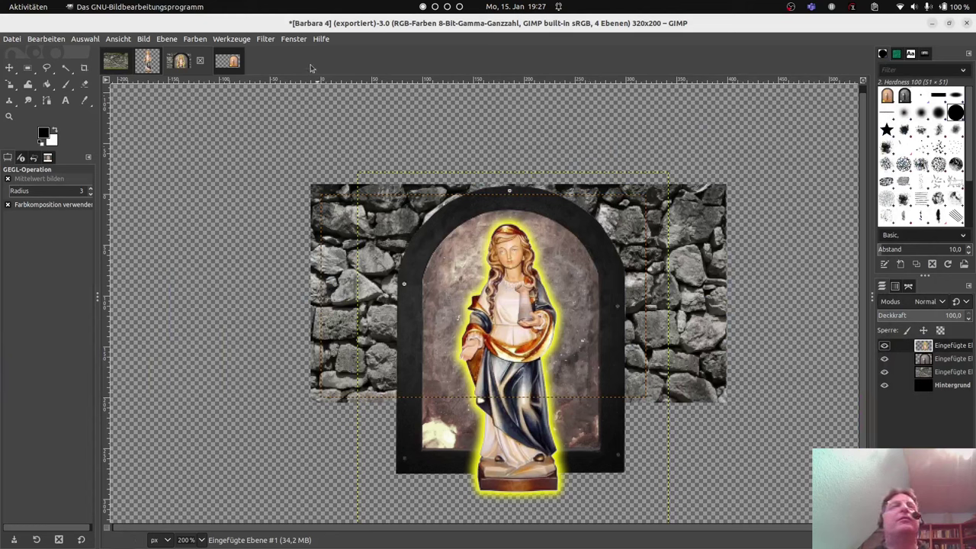
Reduce the statue layer's saturation to a scale of 0.398
left_click(192, 39)
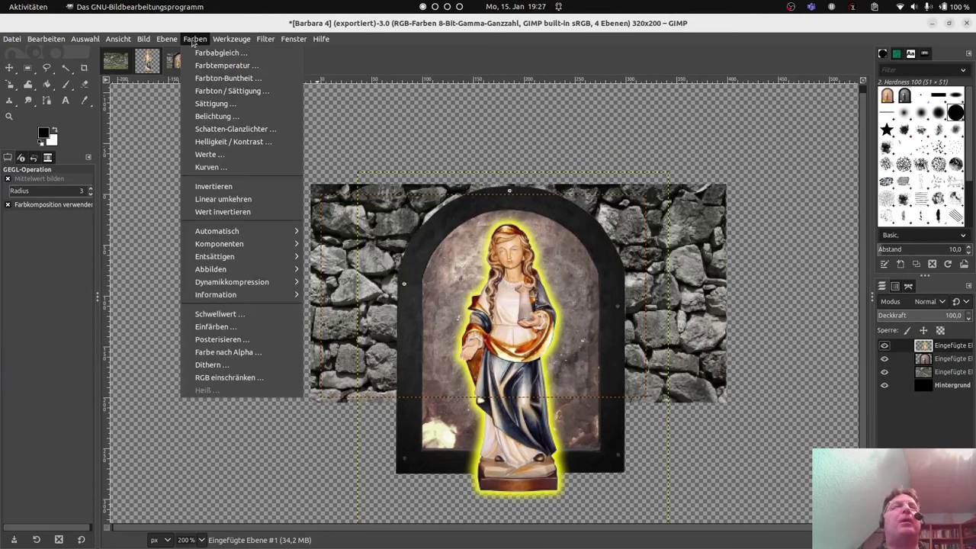
left_click(204, 105)
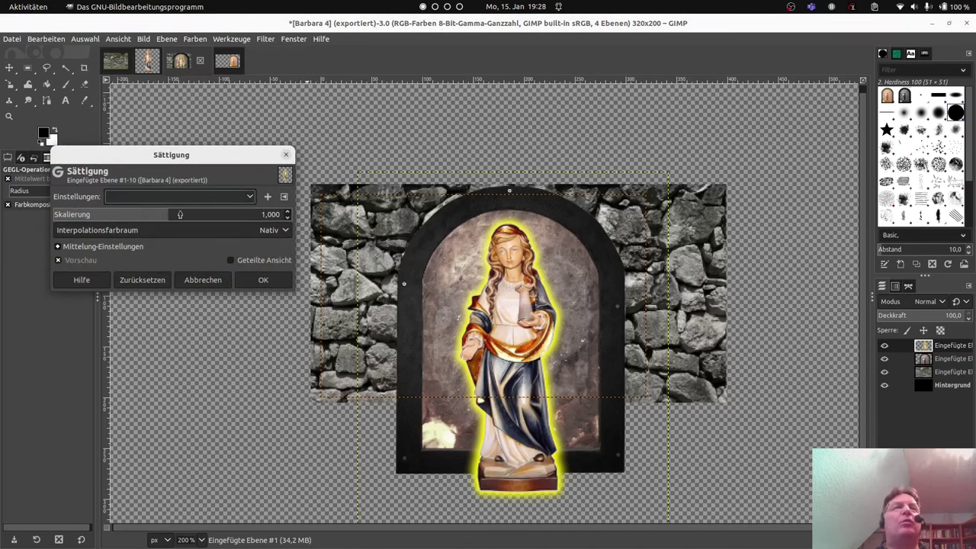
left_click_drag(170, 220, 51, 223)
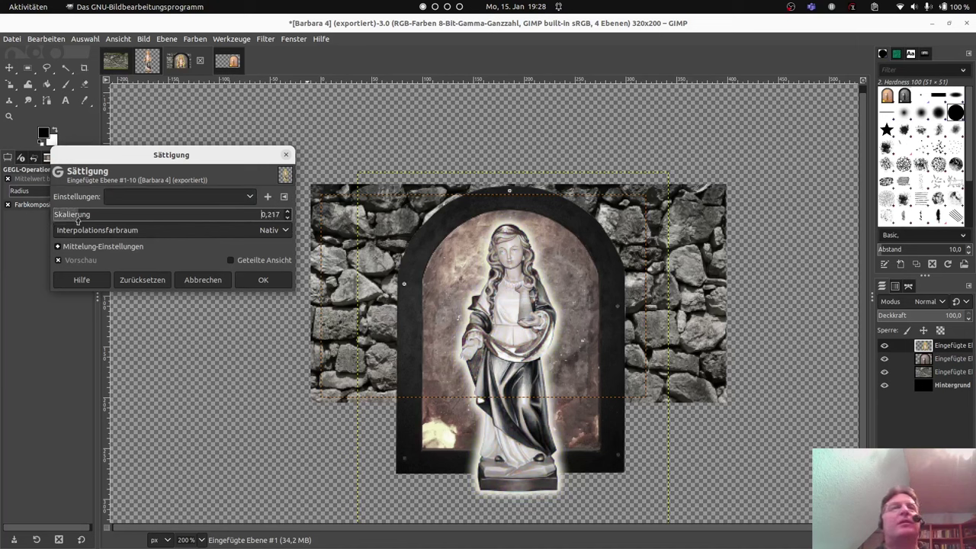
left_click_drag(77, 219, 80, 221)
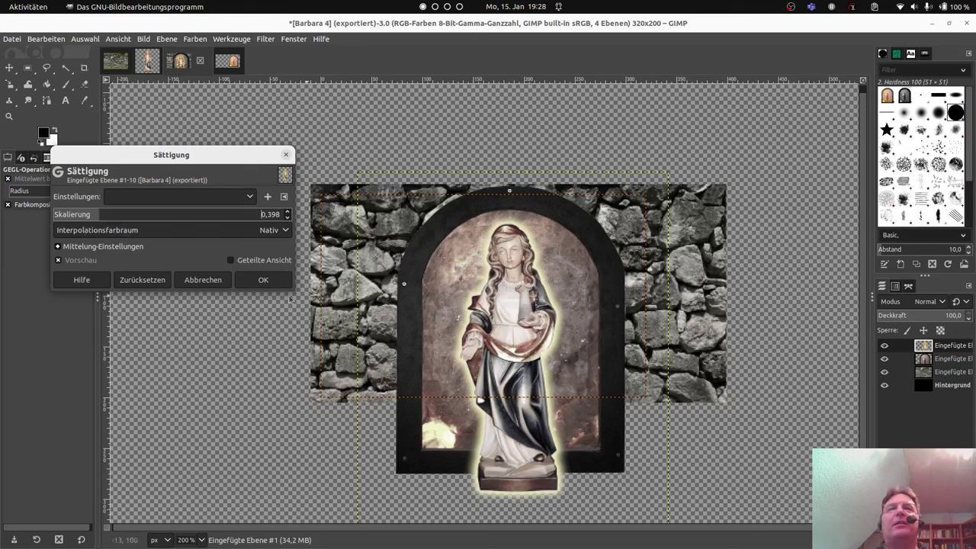
left_click(260, 282)
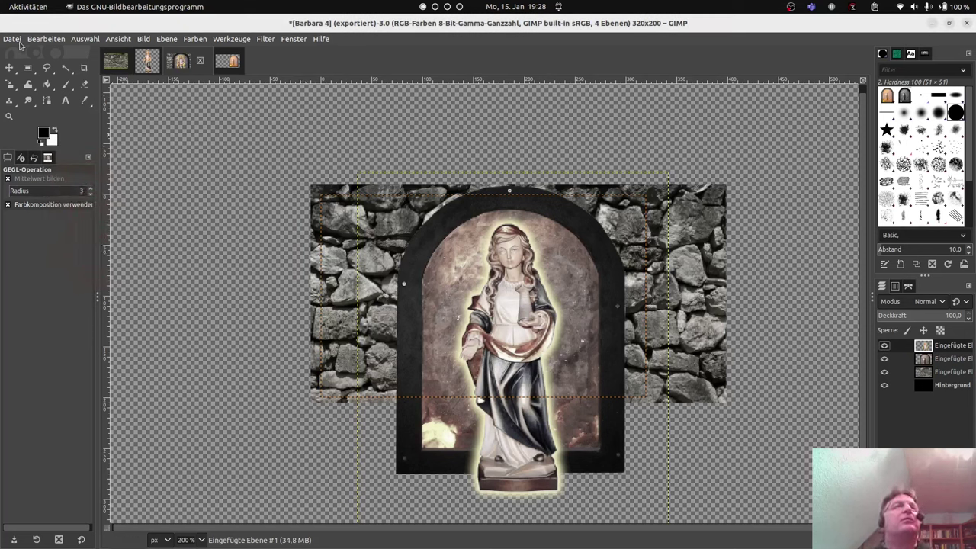
Export the desaturated picture as Barbara 5.png
left_click(12, 39)
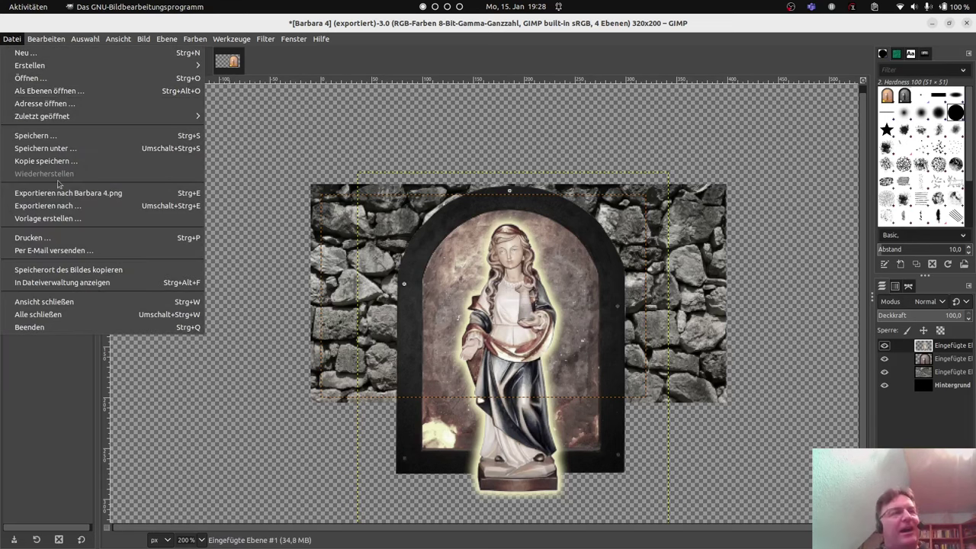
left_click(67, 206)
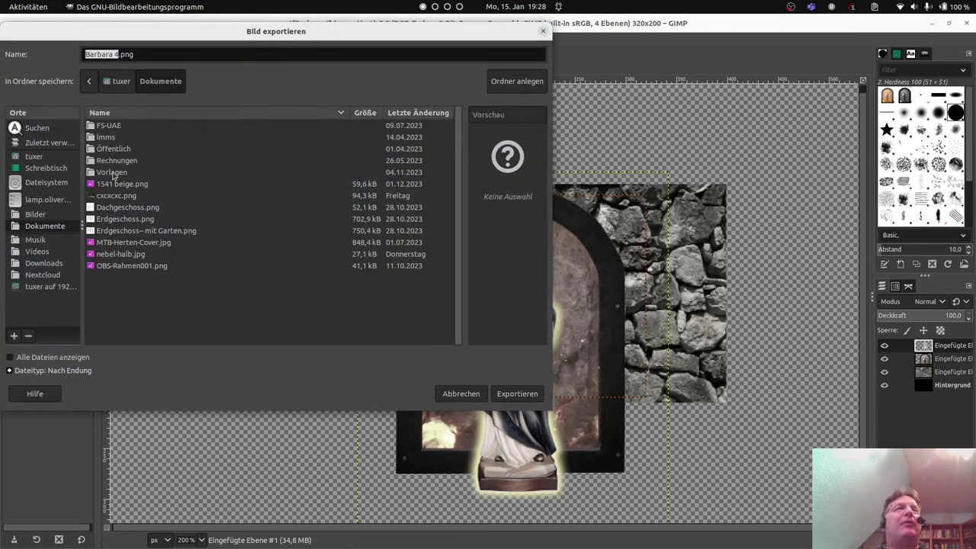
left_click(127, 86)
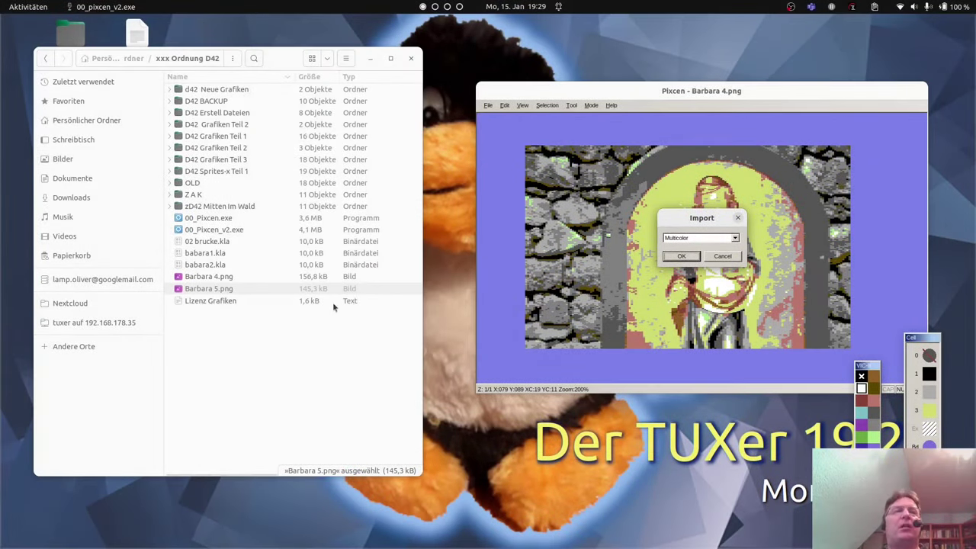
Import Barbara 5.png into Pixcen in Multicolor mode, and reposition and enlarge the Pixcen window
left_click(680, 257)
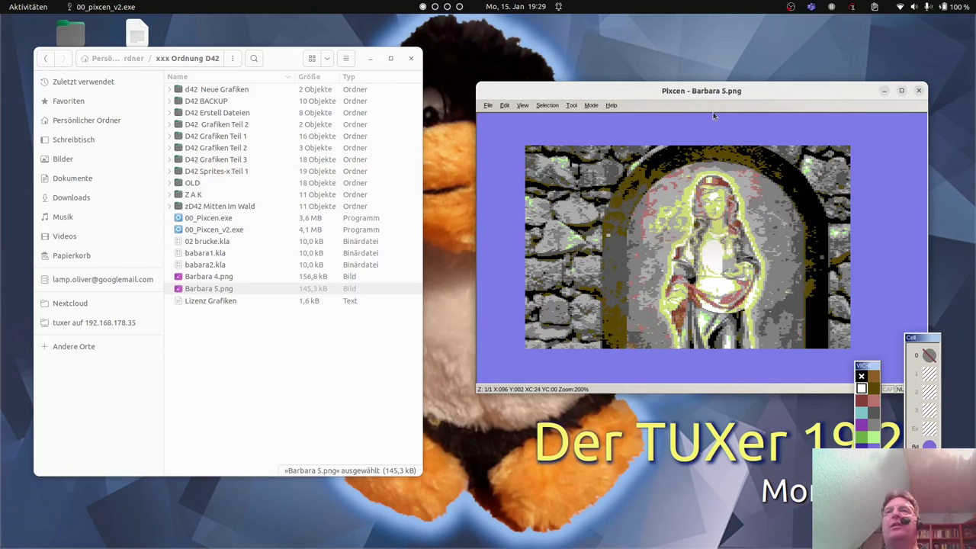
left_click_drag(723, 93, 684, 71)
left_click_drag(710, 374, 711, 406)
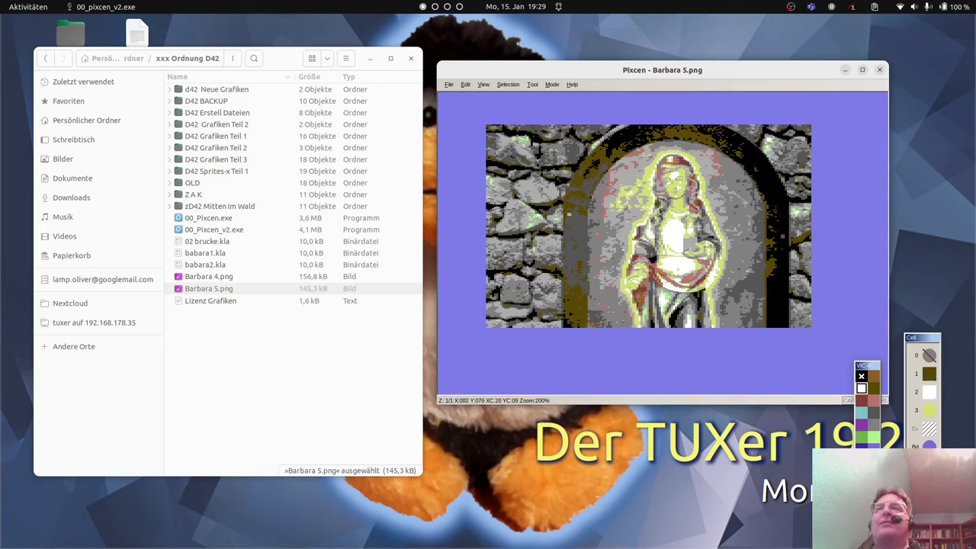
Switch back to GIMP and maximize its window again after pulling it loose
mouse_move(3, 299)
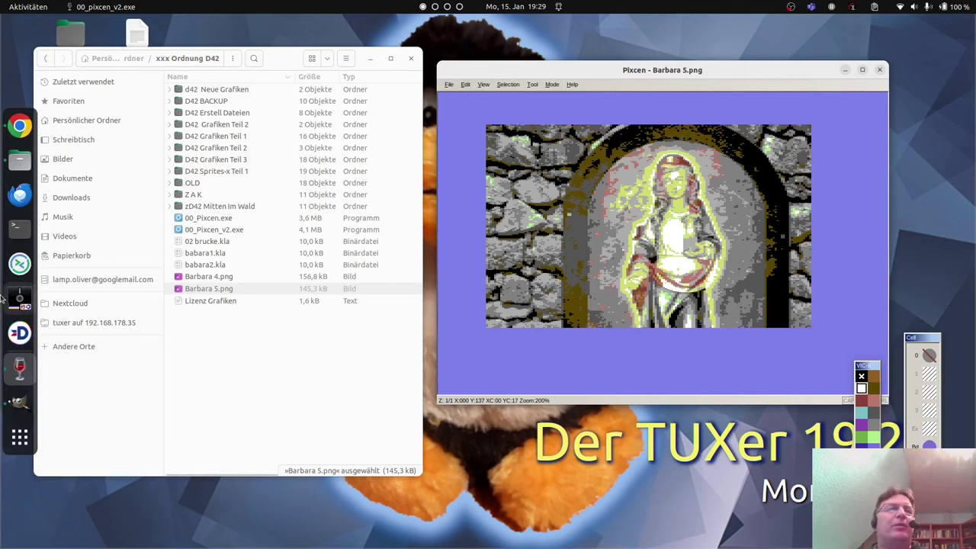
left_click(19, 403)
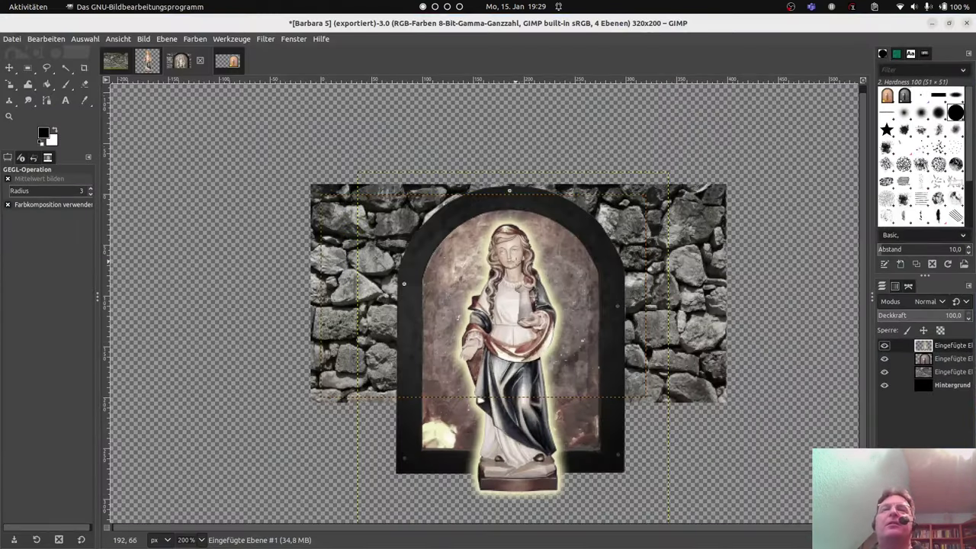
left_click_drag(767, 21, 652, 157)
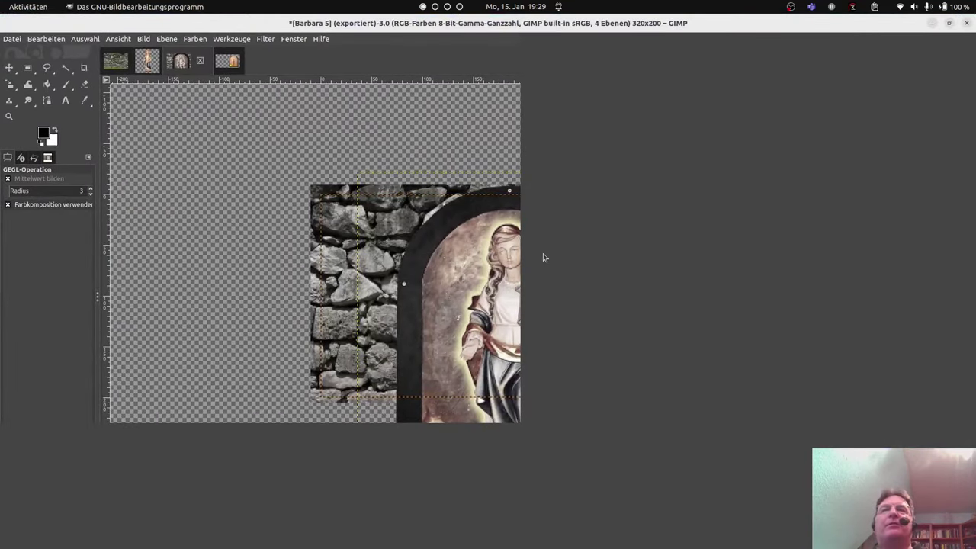
mouse_move(685, 21)
left_mouse_down()
mouse_move(686, 46)
mouse_move(682, 15)
left_mouse_up()
Outline the statue's neck and face along the hair edge with the Free Select tool
scroll(508, 264, "up", 5)
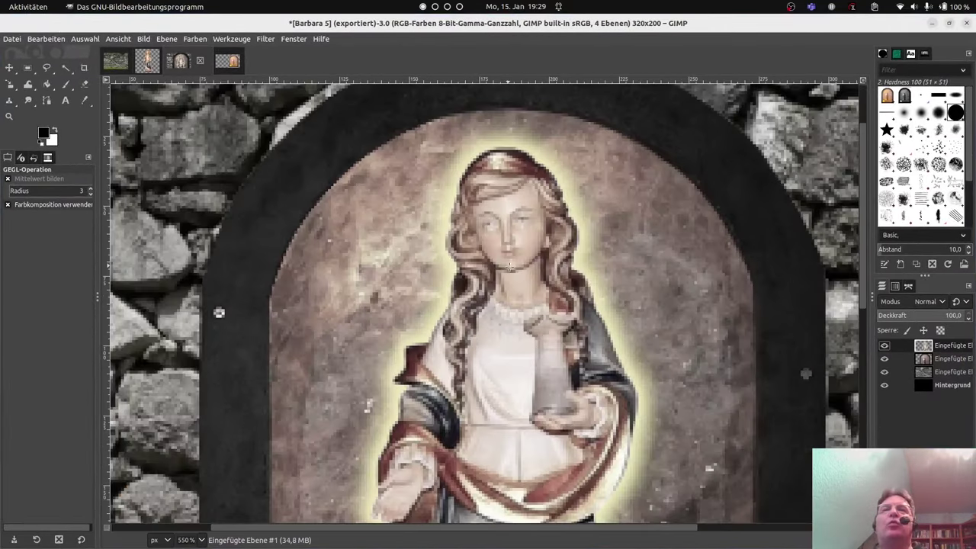
scroll(509, 265, "up", 1)
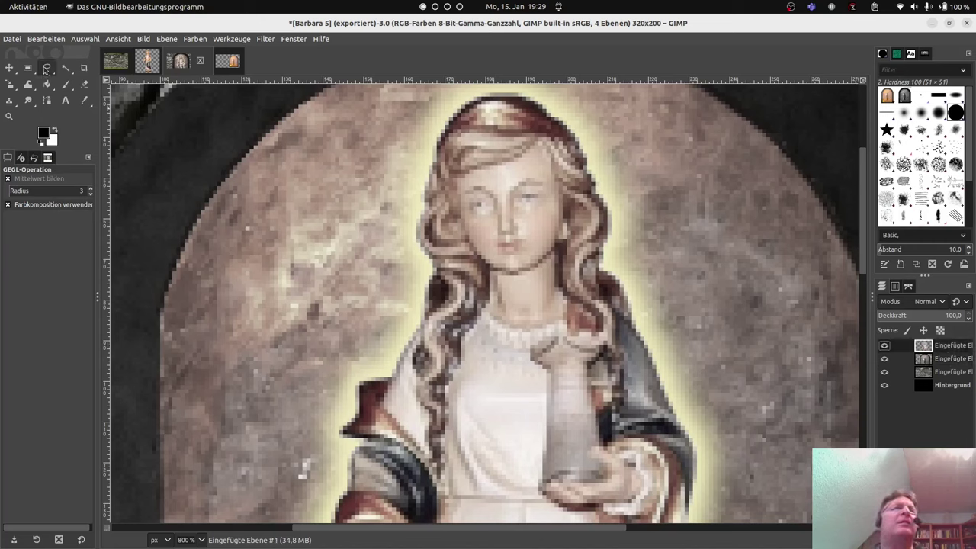
left_click(46, 67)
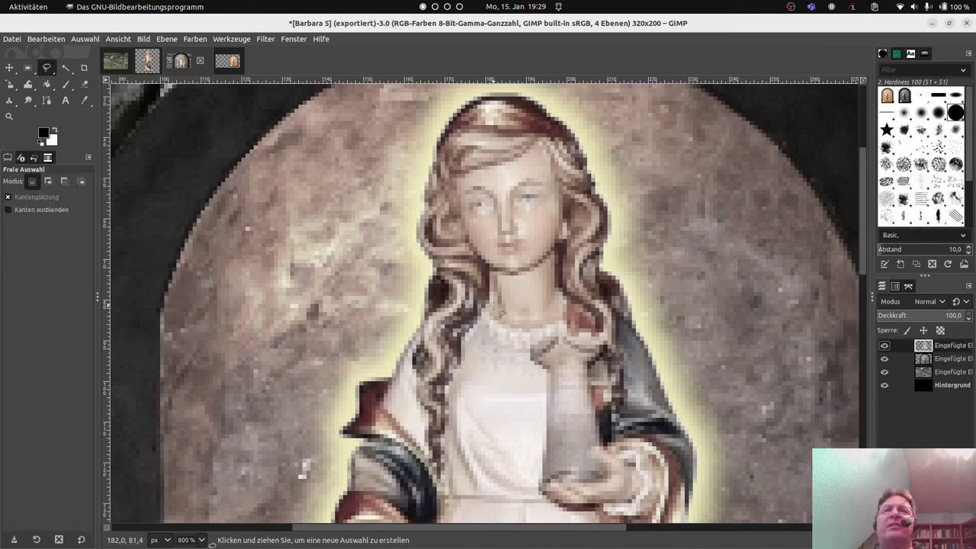
left_click(486, 303)
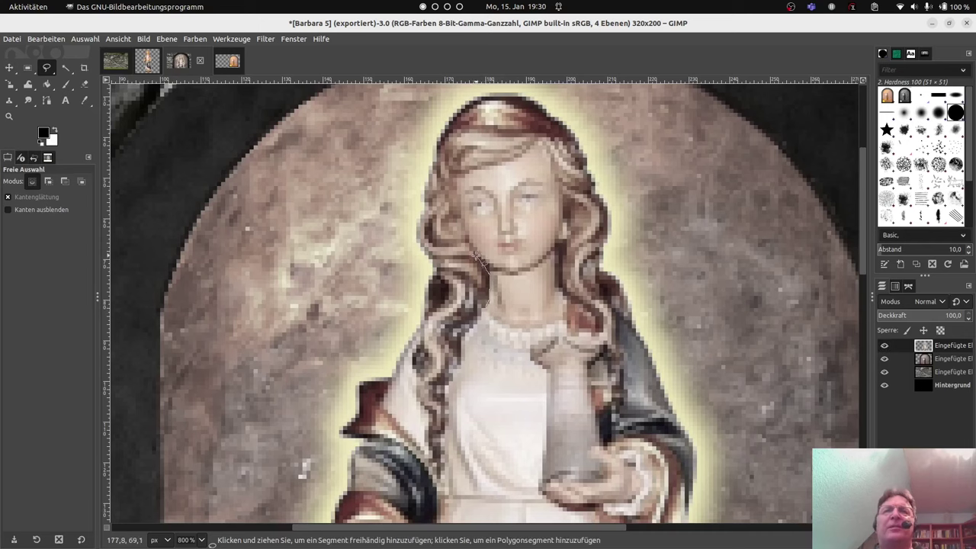
mouse_move(478, 258)
left_mouse_down()
mouse_move(460, 191)
mouse_move(468, 177)
left_mouse_up()
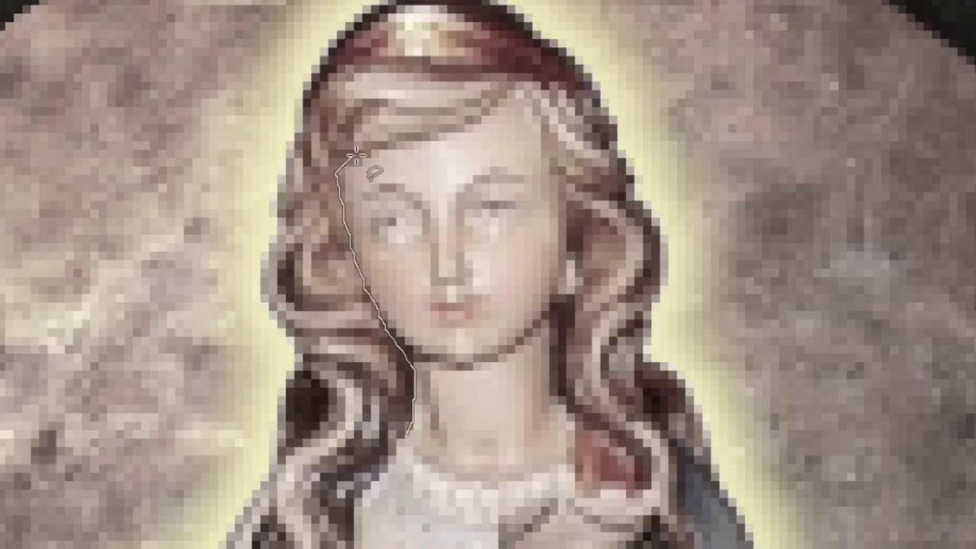